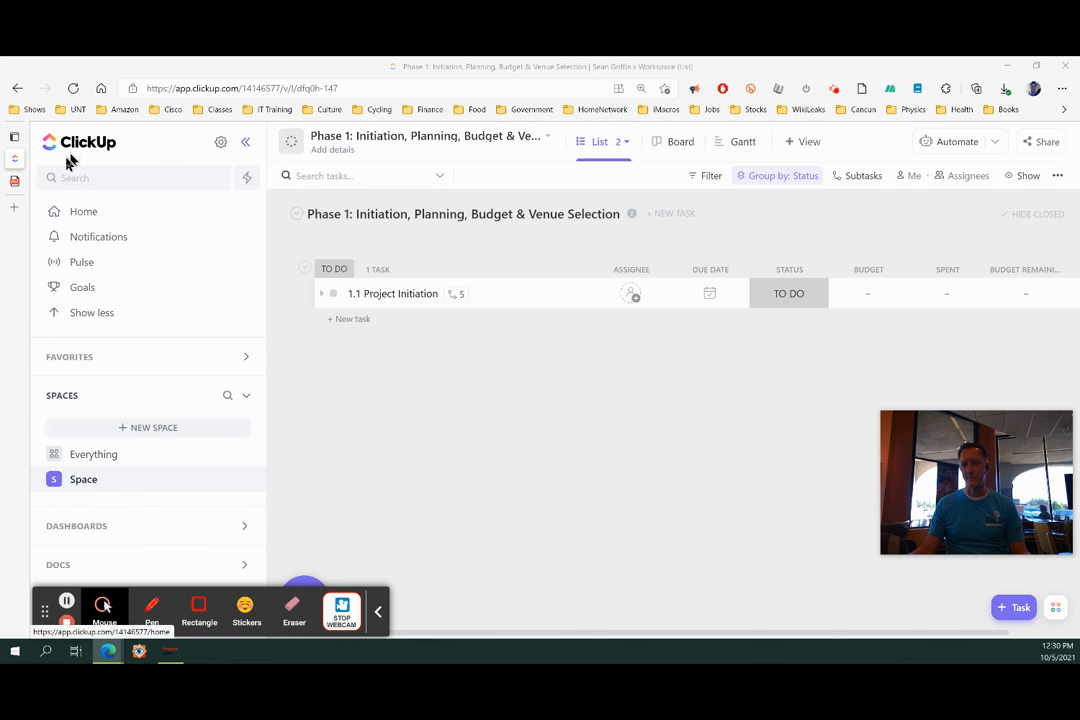
Expand the Space down to the UNT Conference Project folder's list and show the subtasks of 1.1 Project Initiation
left_click(39, 484)
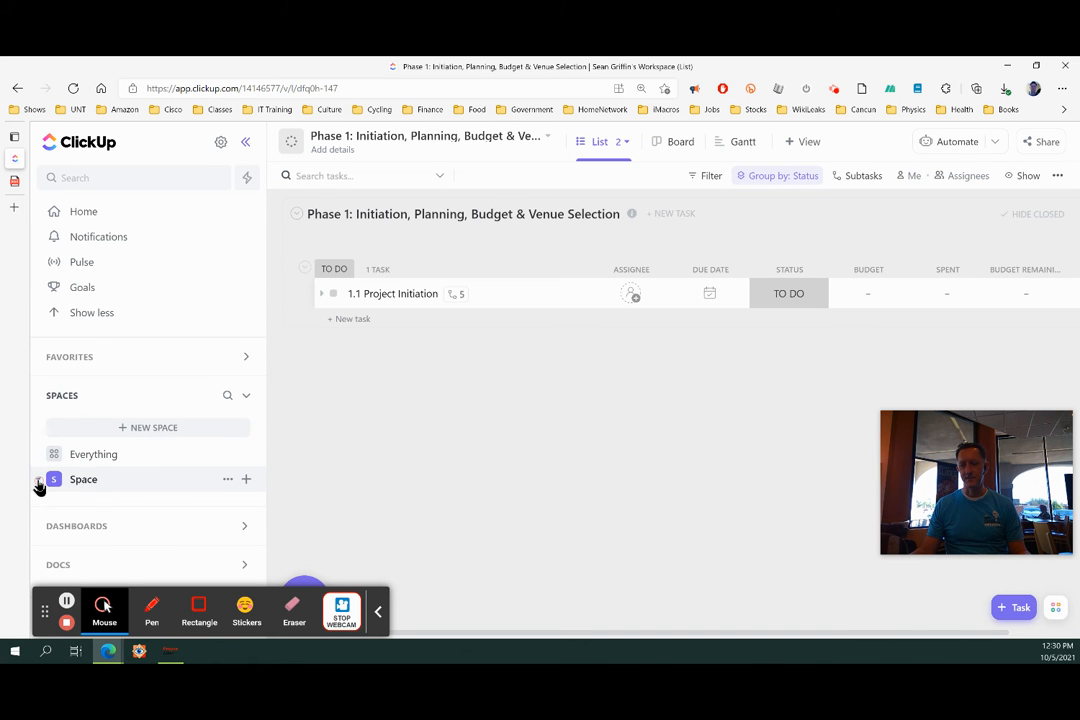
left_click(58, 508)
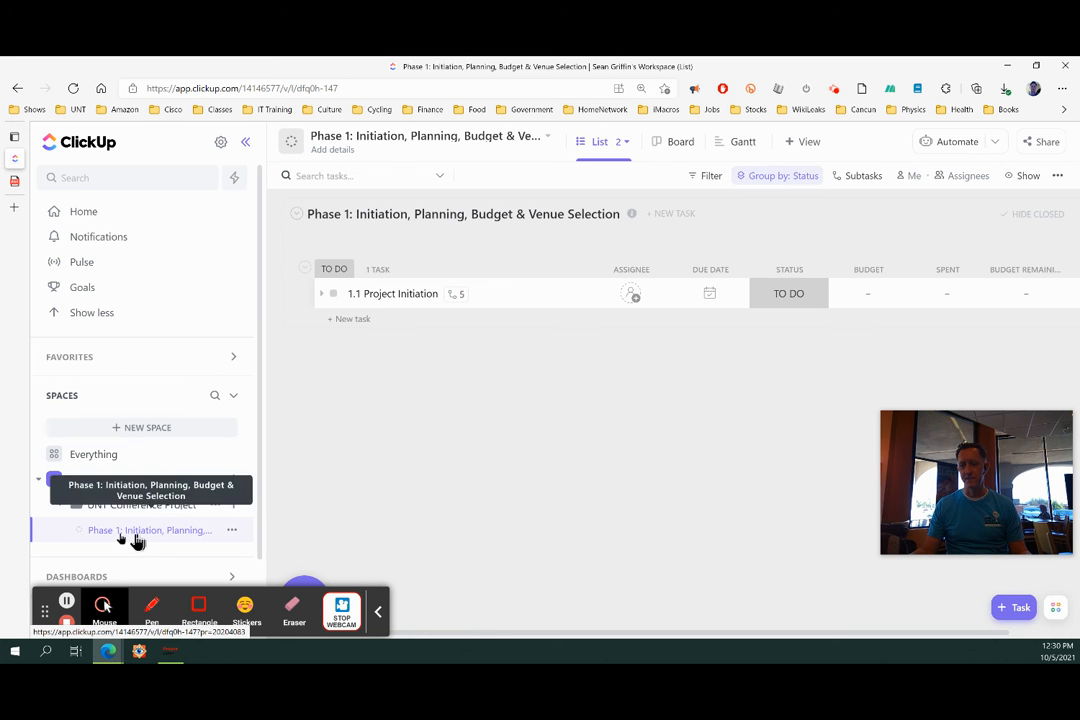
scroll(140, 533, "down", 1)
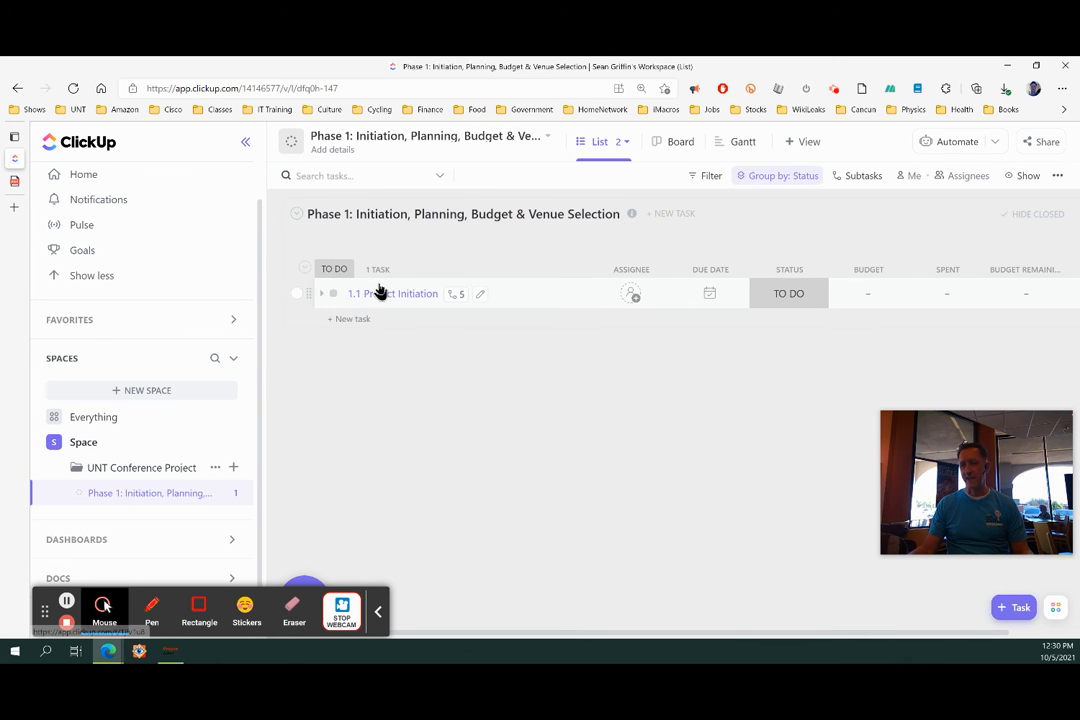
left_click(320, 296)
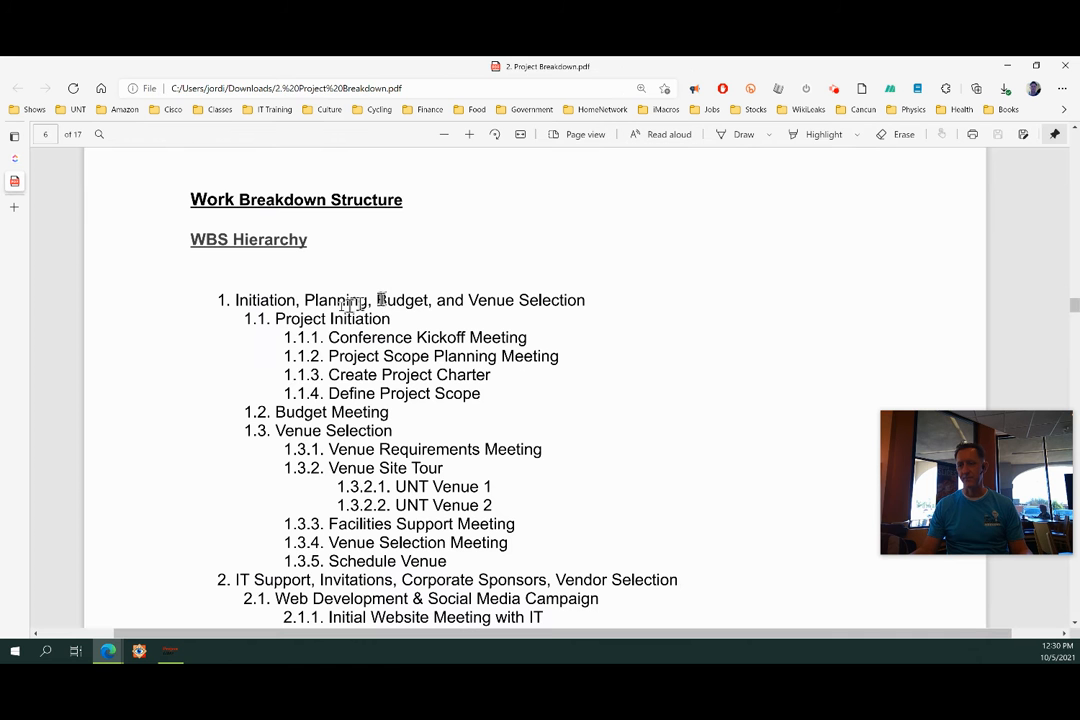
Review the 1.1 Project Initiation heading and its entries 1.1.1 to 1.1.4 in the Project Breakdown PDF
left_click_drag(243, 317, 427, 332)
left_click(305, 338)
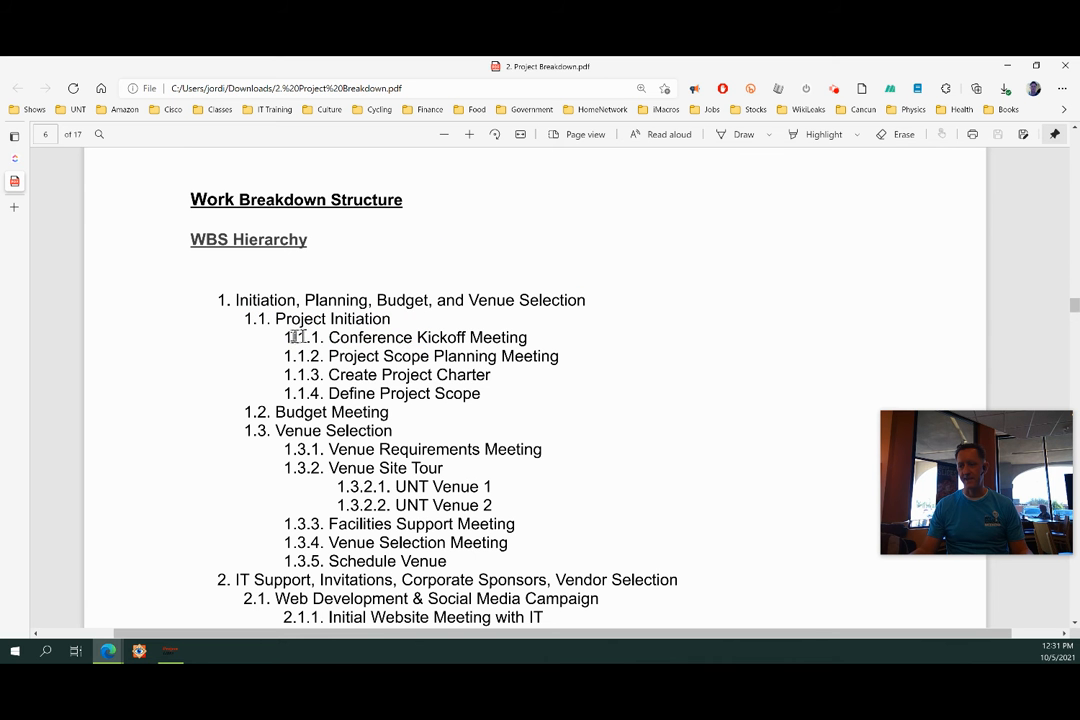
left_click_drag(287, 337, 480, 400)
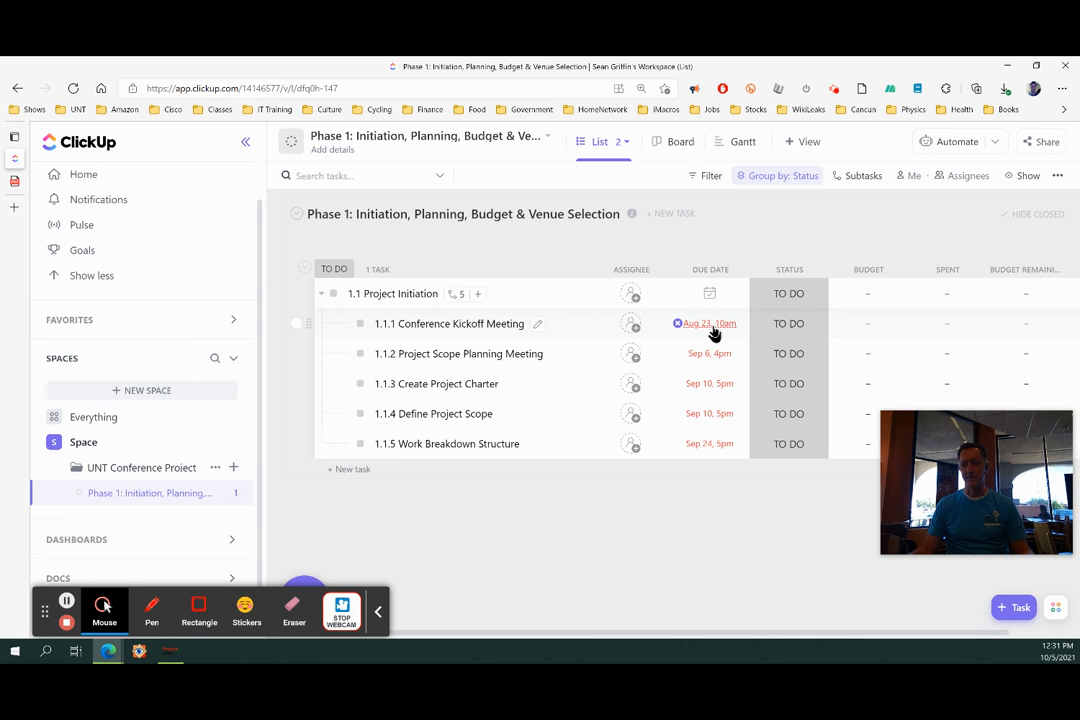
Copy "1.2. Budget Meeting" from the WBS hierarchy in the PDF and add it as a new task in the Phase 1 list
left_click(15, 182)
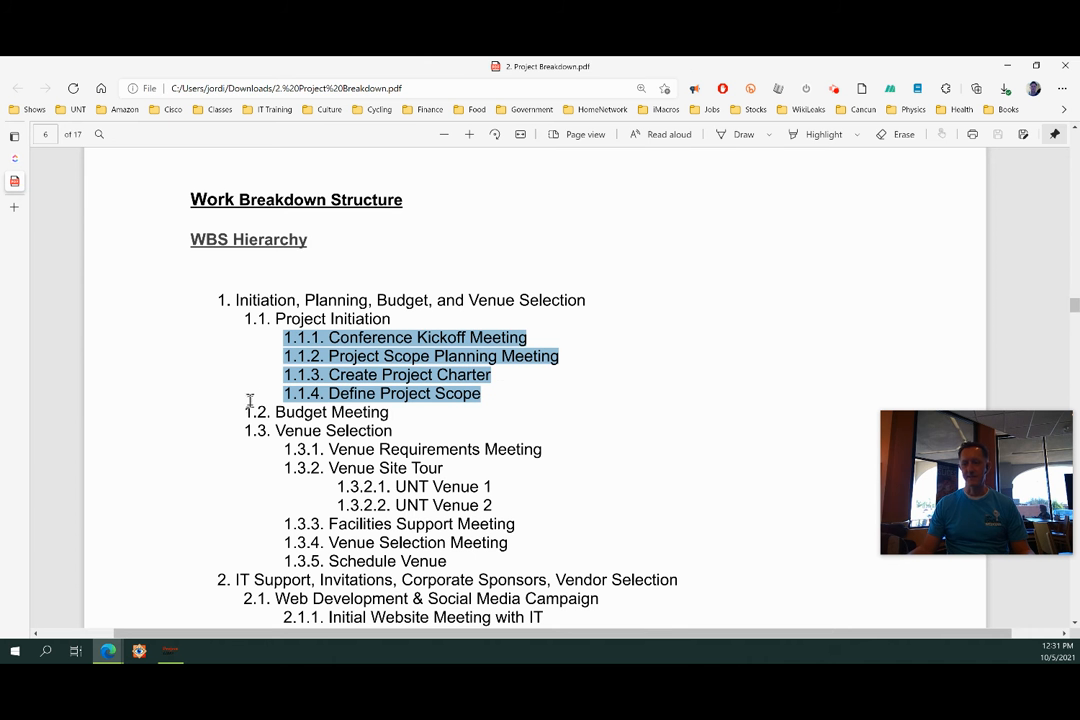
left_click_drag(245, 412, 396, 413)
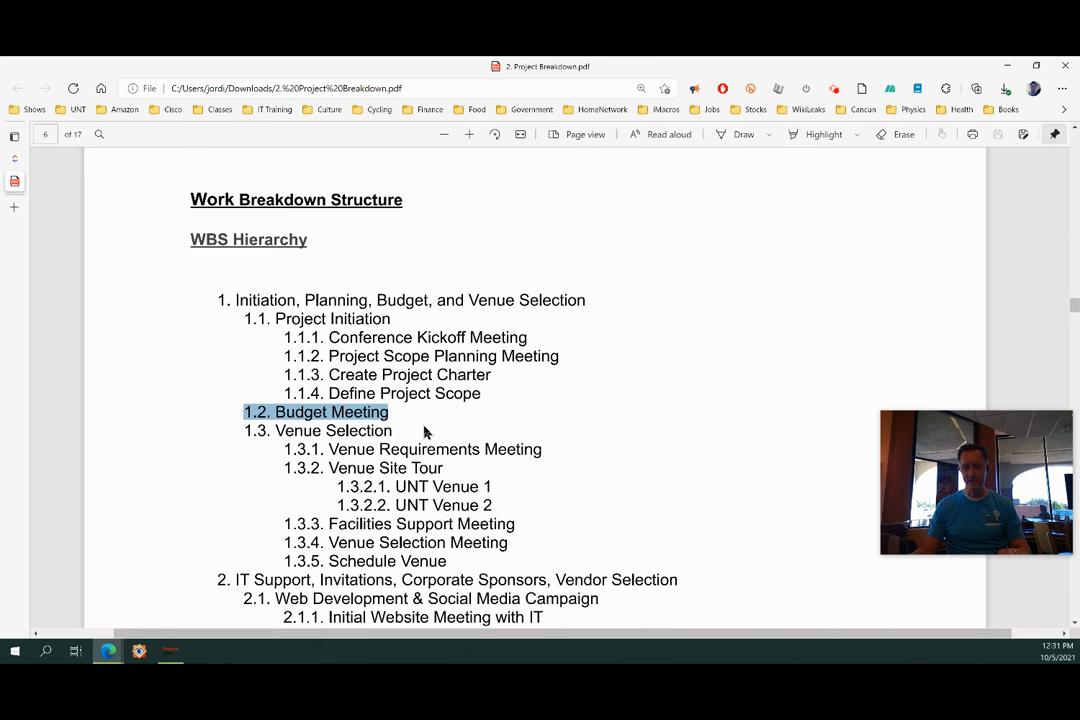
left_click(15, 159)
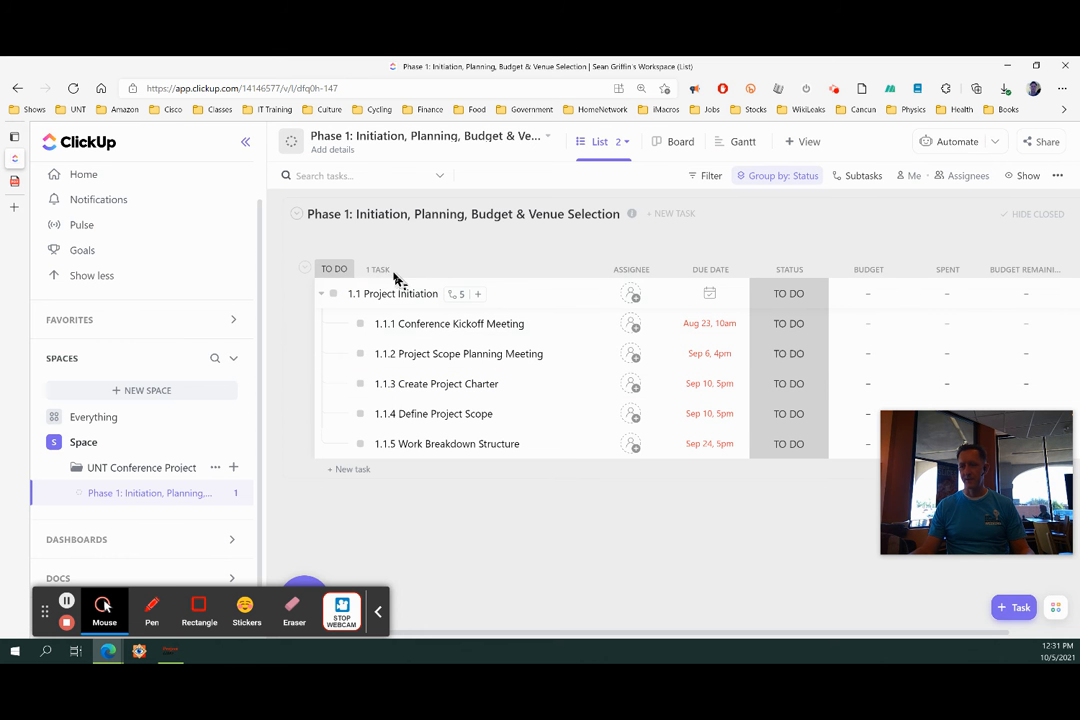
left_click(347, 477)
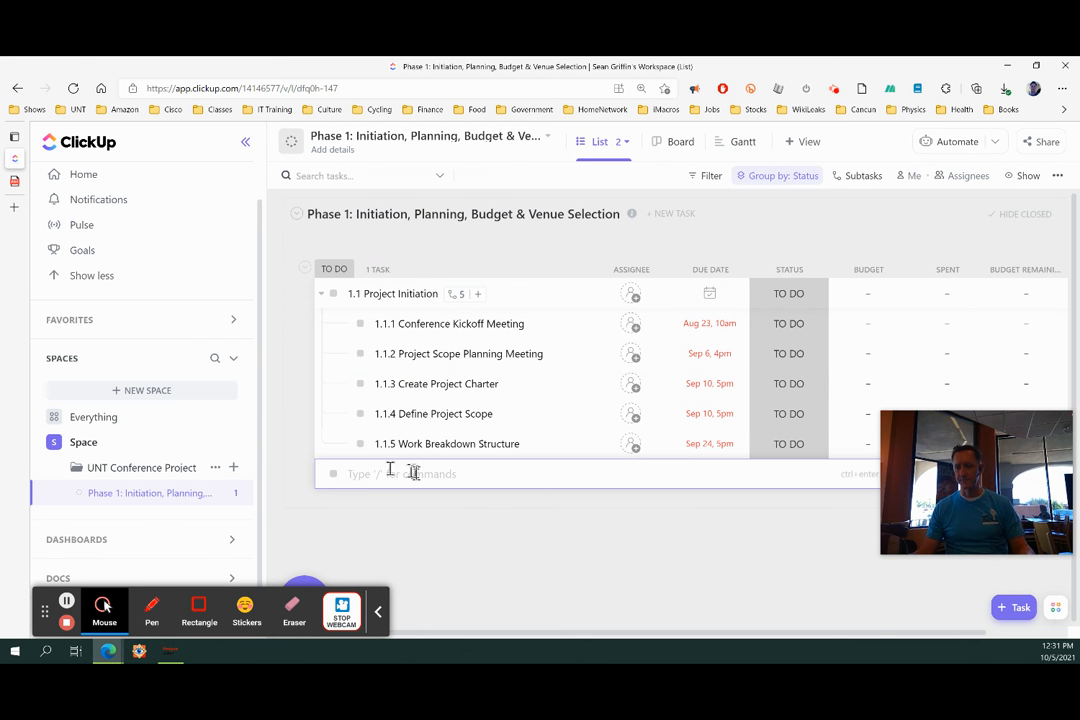
type("1.2. Budget Meeting")
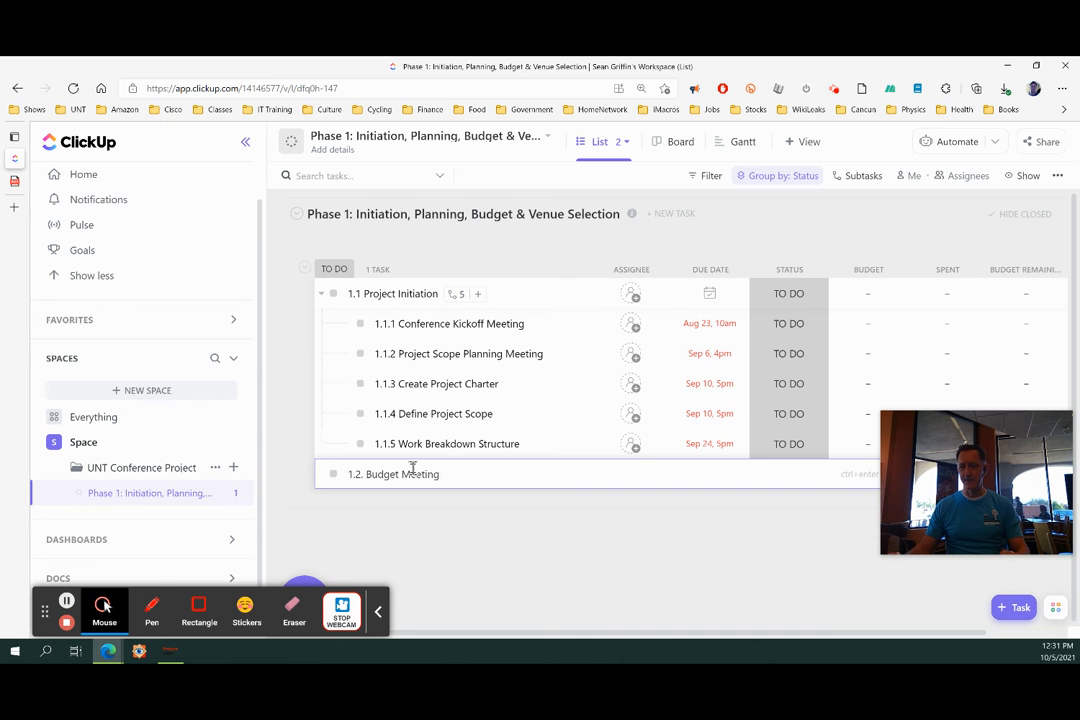
key("Return")
Copy "1.3. Venue Selection" from the PDF and add it as a new task below 1.2. Budget Meeting
left_click(15, 181)
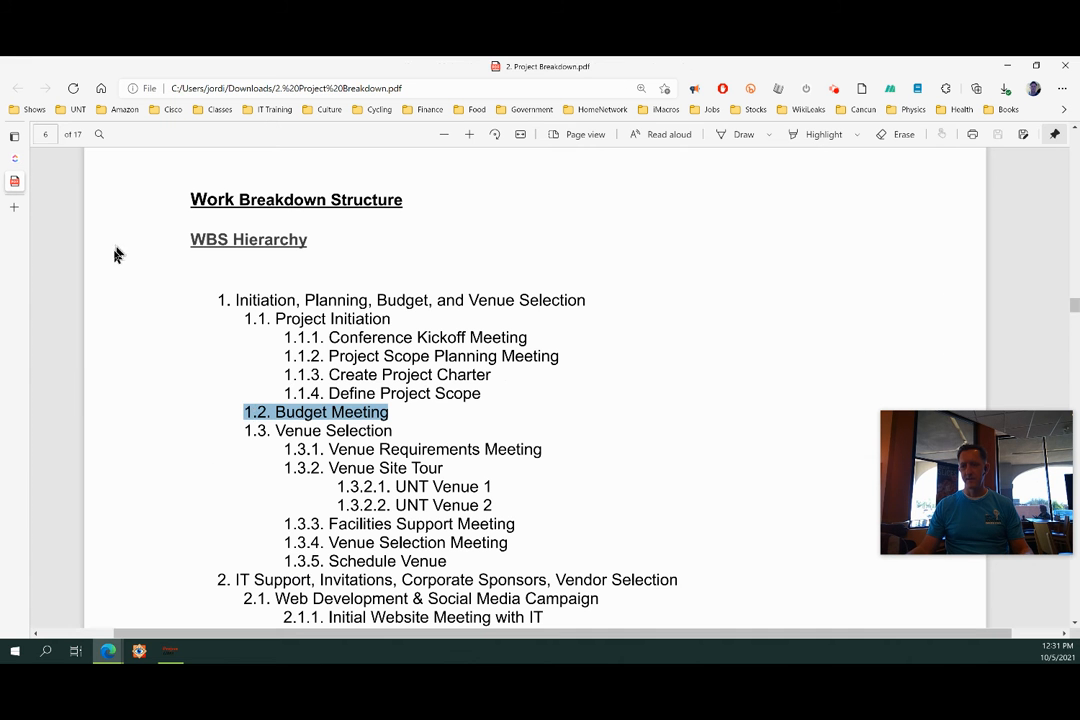
left_click_drag(244, 430, 397, 440)
key("ctrl+c")
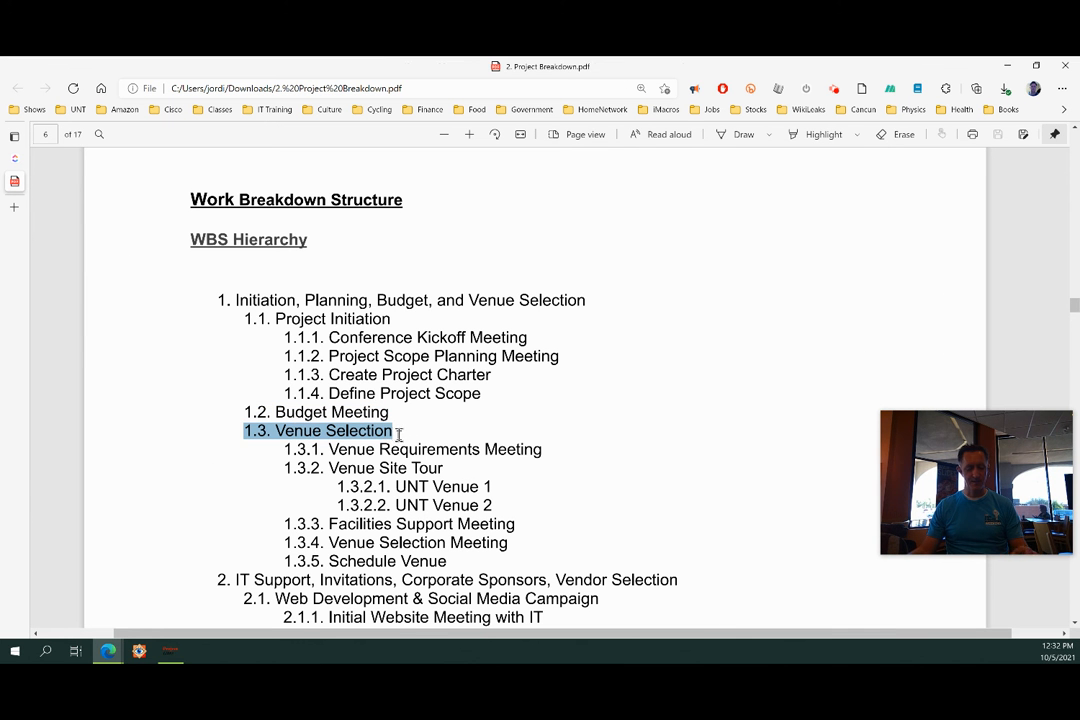
key("ctrl+Tab")
key("ctrl+v")
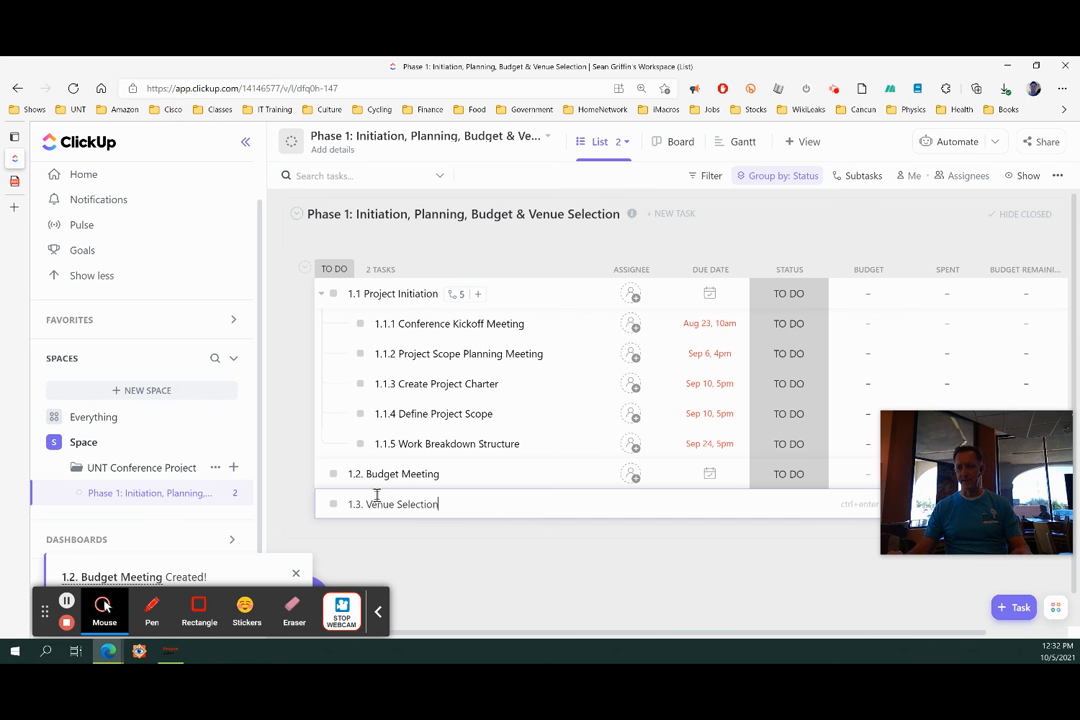
key("Return")
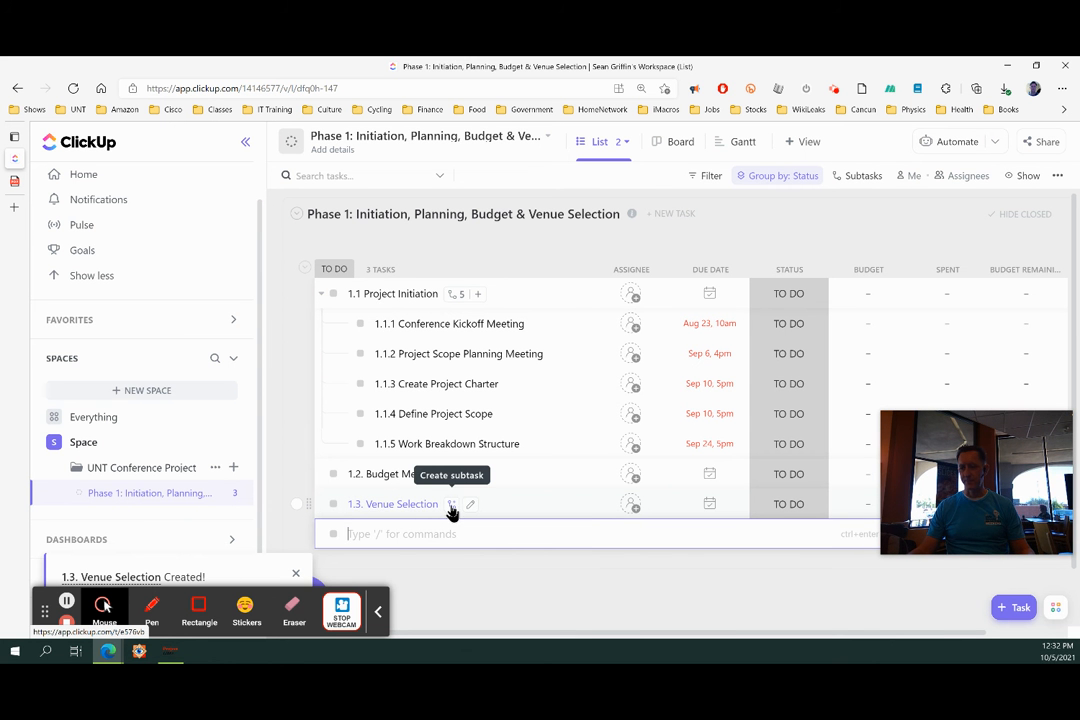
Create a subtask under 1.3. Venue Selection named "1.3.1. Venue Requirements Meeting", copied from the PDF
left_click(452, 506)
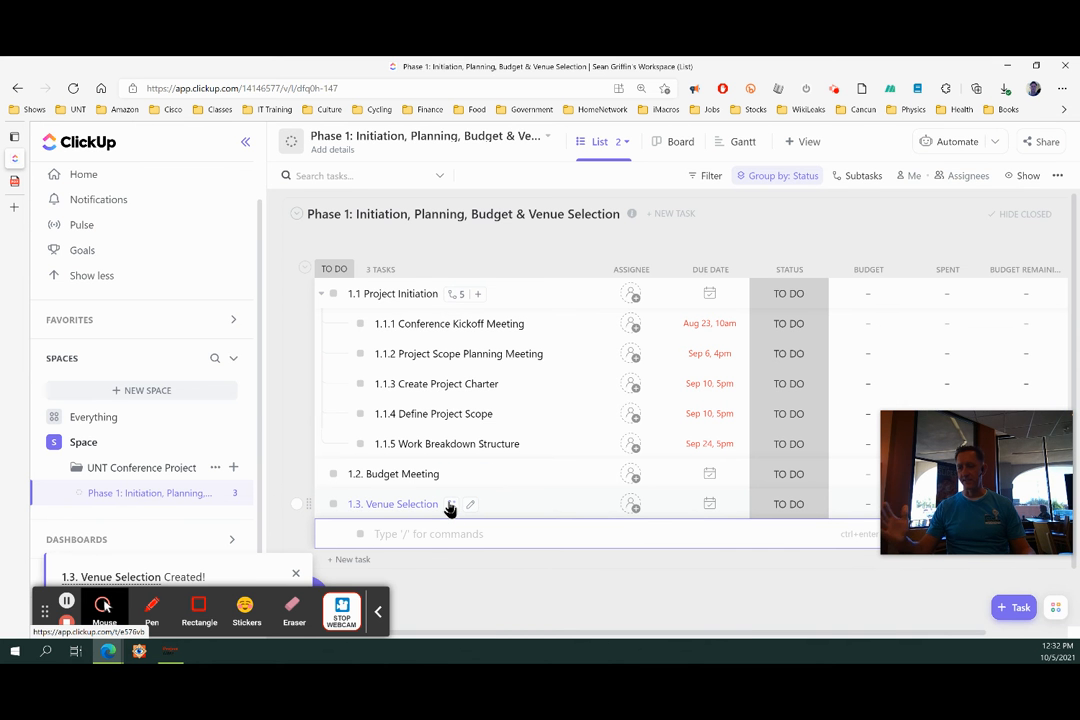
key("ctrl+Tab")
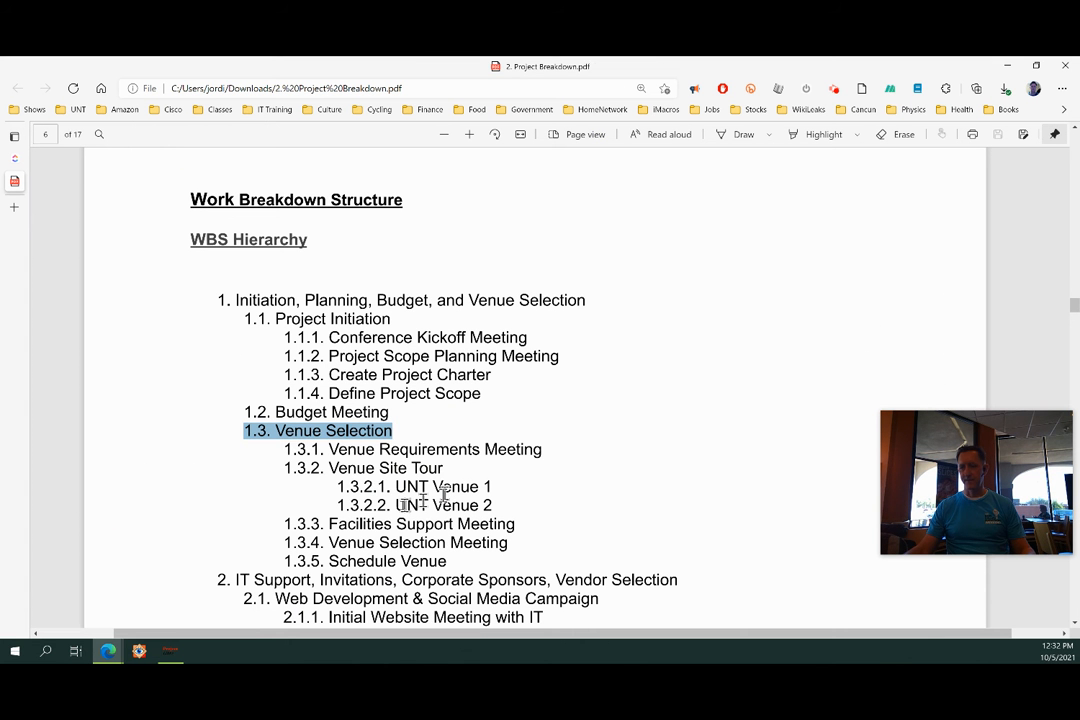
left_click_drag(284, 449, 545, 449)
key("ctrl+c")
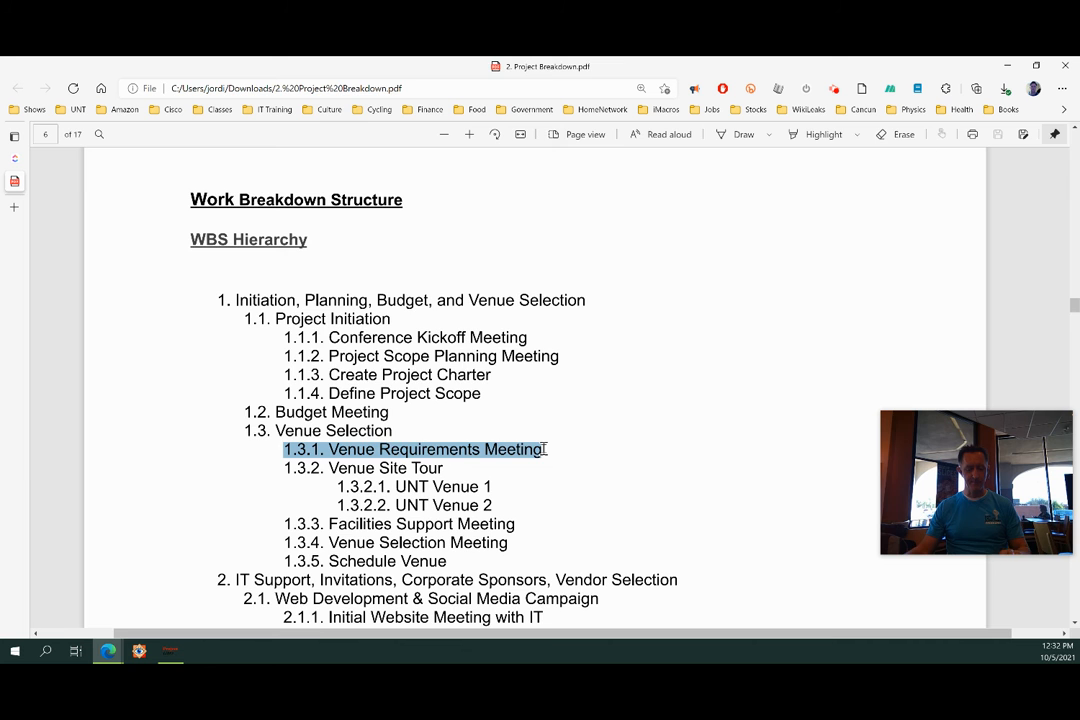
key("ctrl+Tab")
key("ctrl+v")
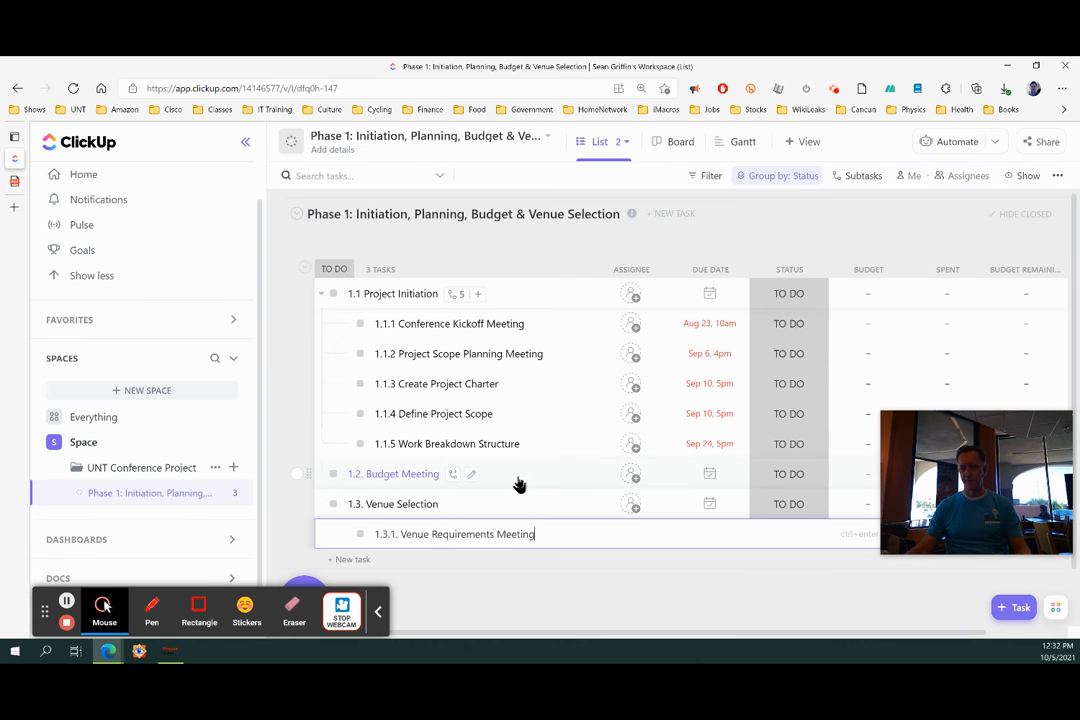
key("Return")
Copy "1.3.2. Venue Site Tour" from the PDF and add it under Venue Selection as the subtask "1.3.2. Venue Site Tour (Site 1)"
key("ctrl+Tab")
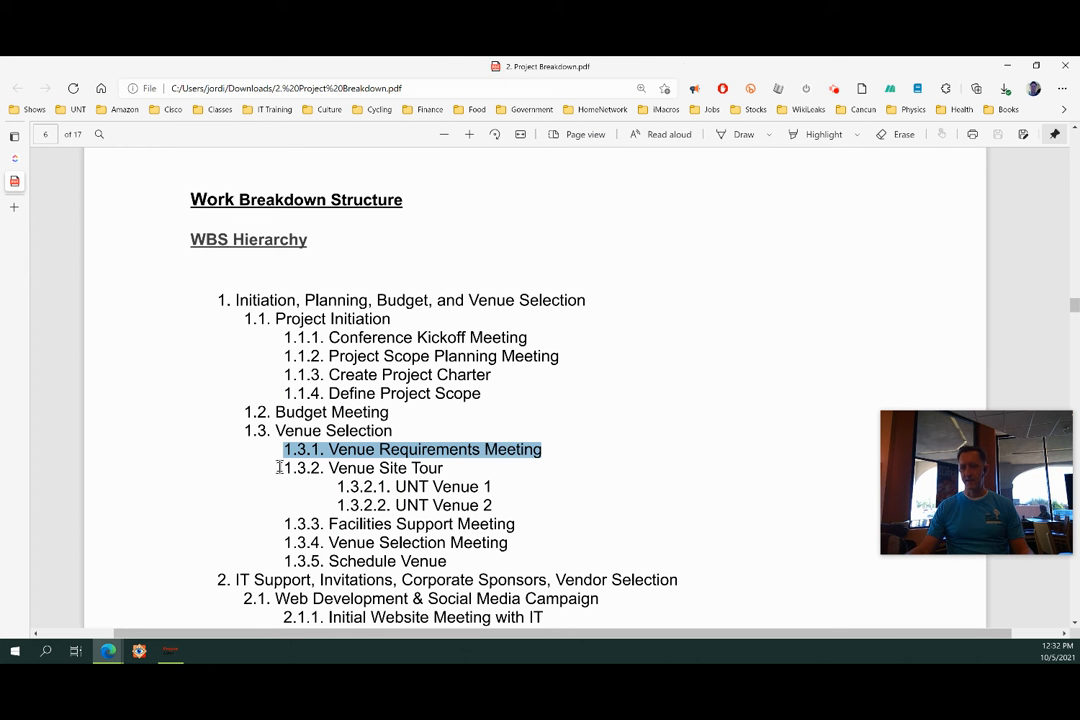
left_click_drag(285, 468, 446, 470)
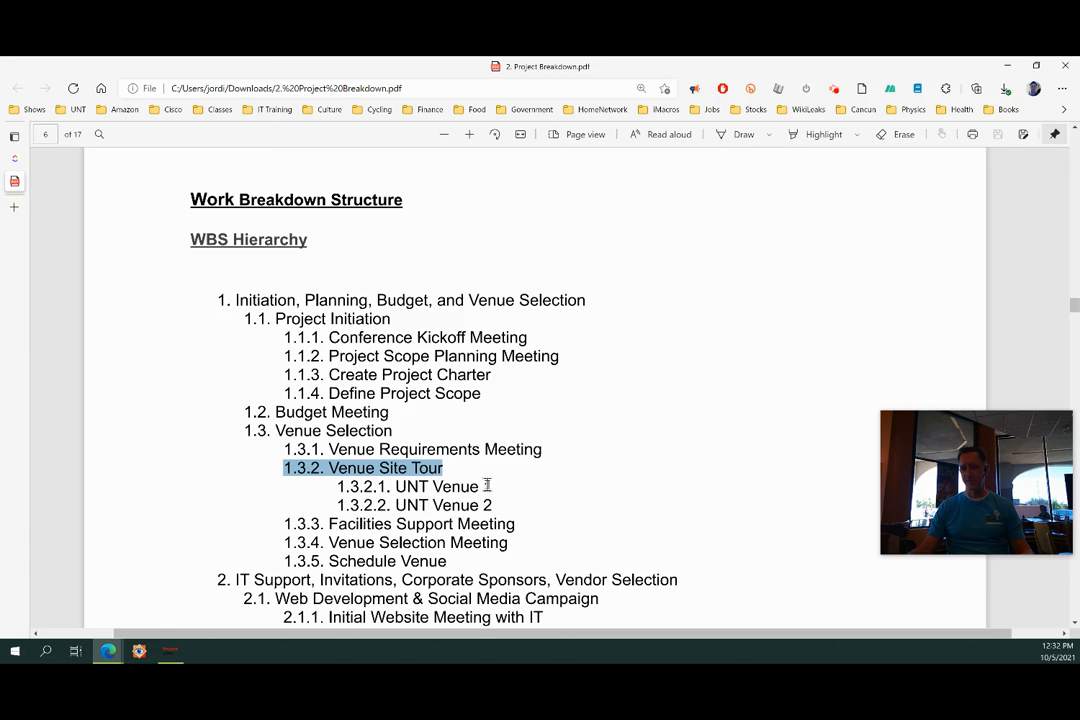
key("alt+Tab")
left_click(415, 560)
key("ctrl+v")
type("(")
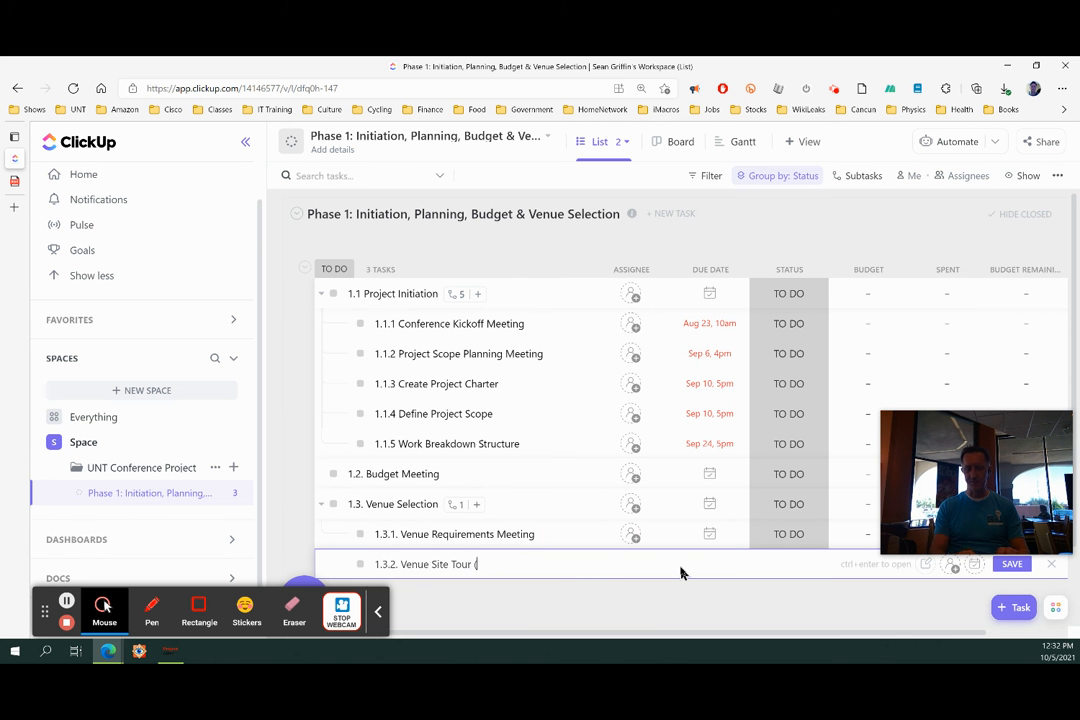
type("Site")
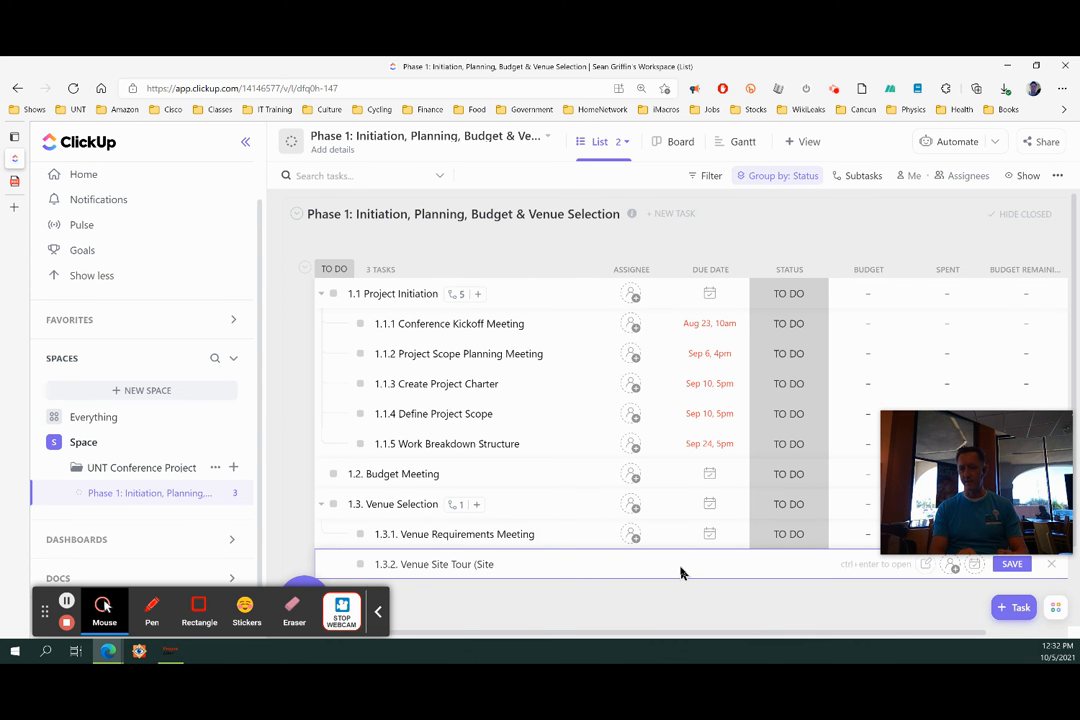
type(" 1)")
key("Return")
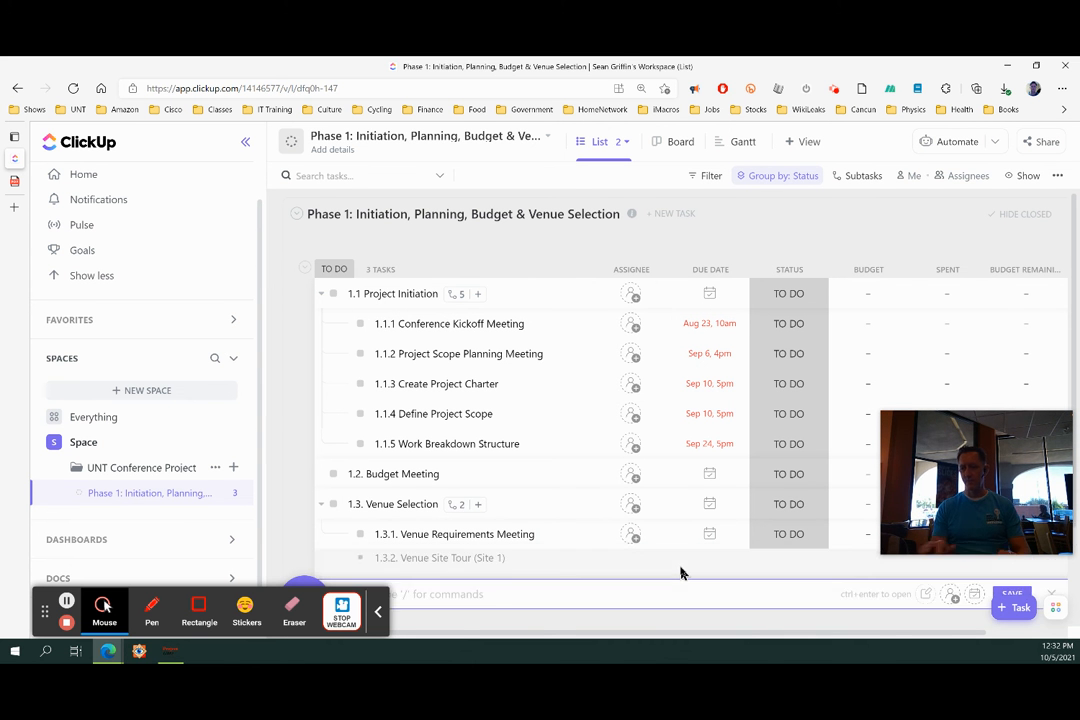
Add another Venue Selection subtask named "1.3.2. Venue Site Tour (Site 2)"
key("ctrl+v")
scroll(597, 540, "down", 2)
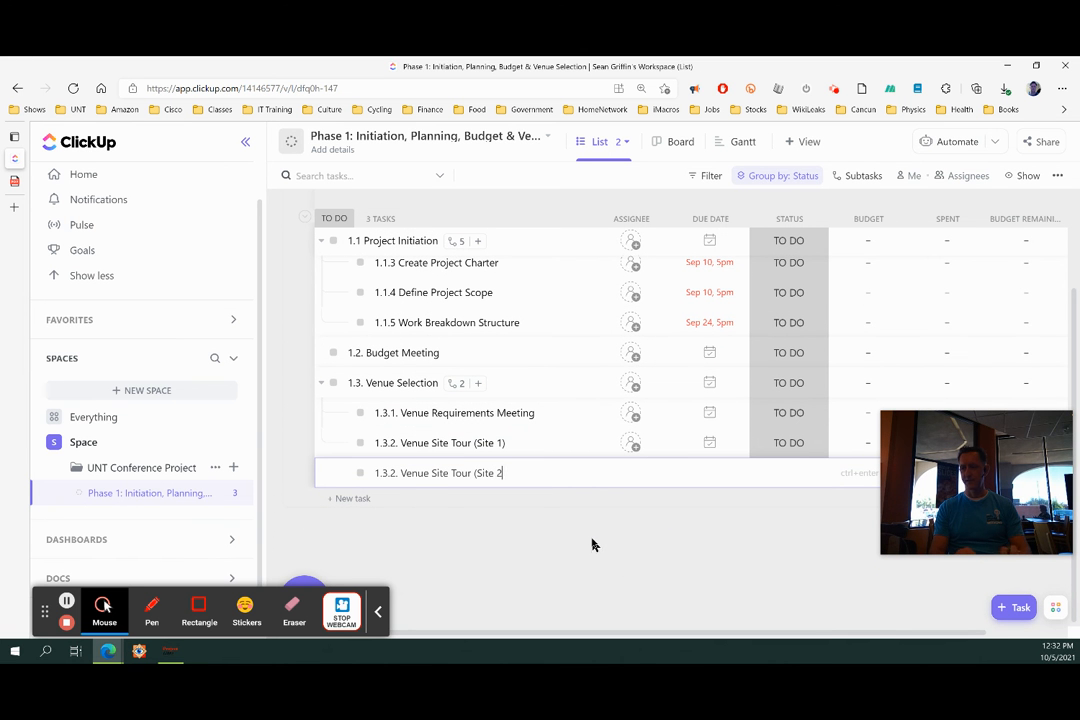
key("Return")
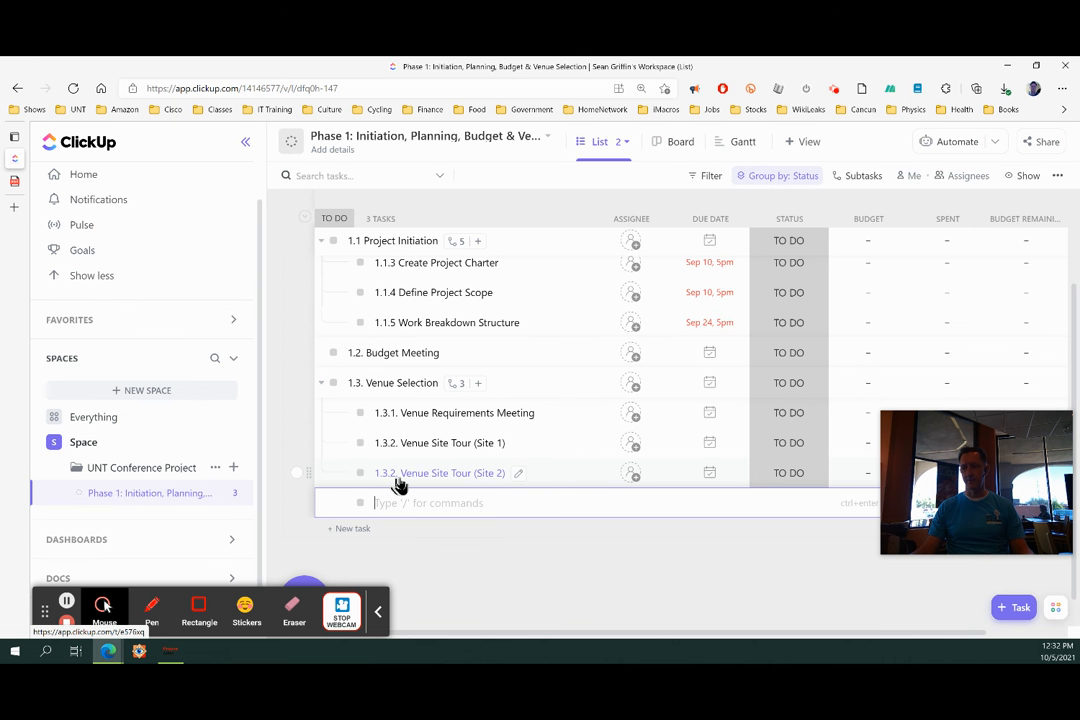
Copy "1.3.3. Facilities Support Meeting" from the PDF and add it as a subtask of Venue Selection
key("ctrl+Tab")
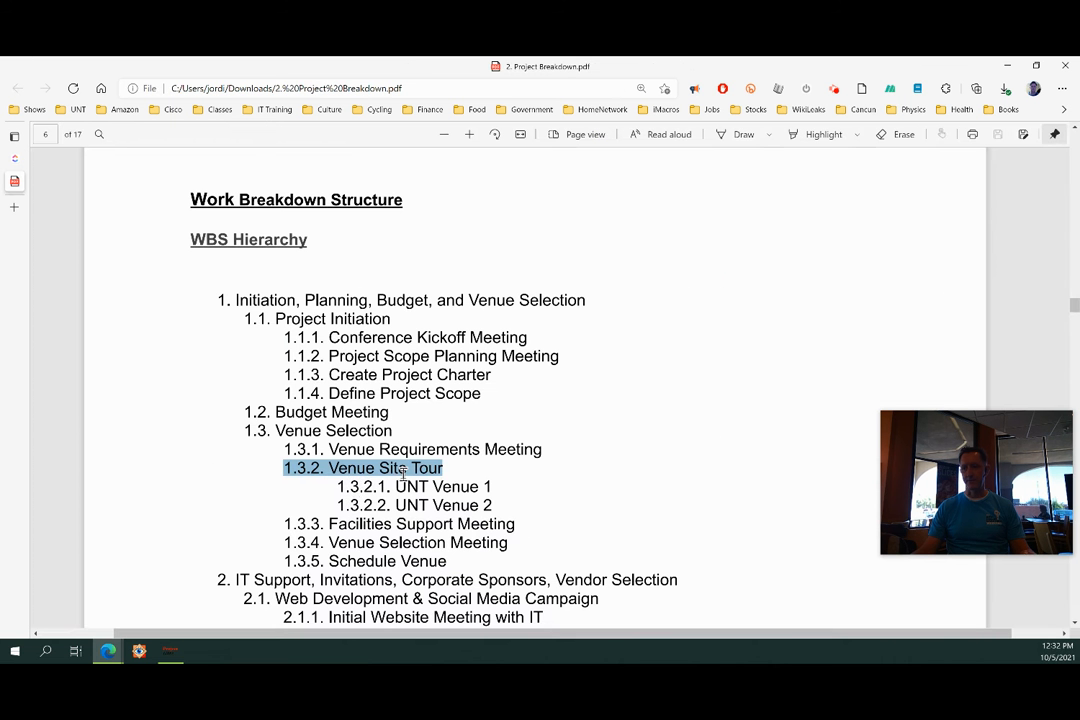
left_click_drag(291, 524, 500, 524)
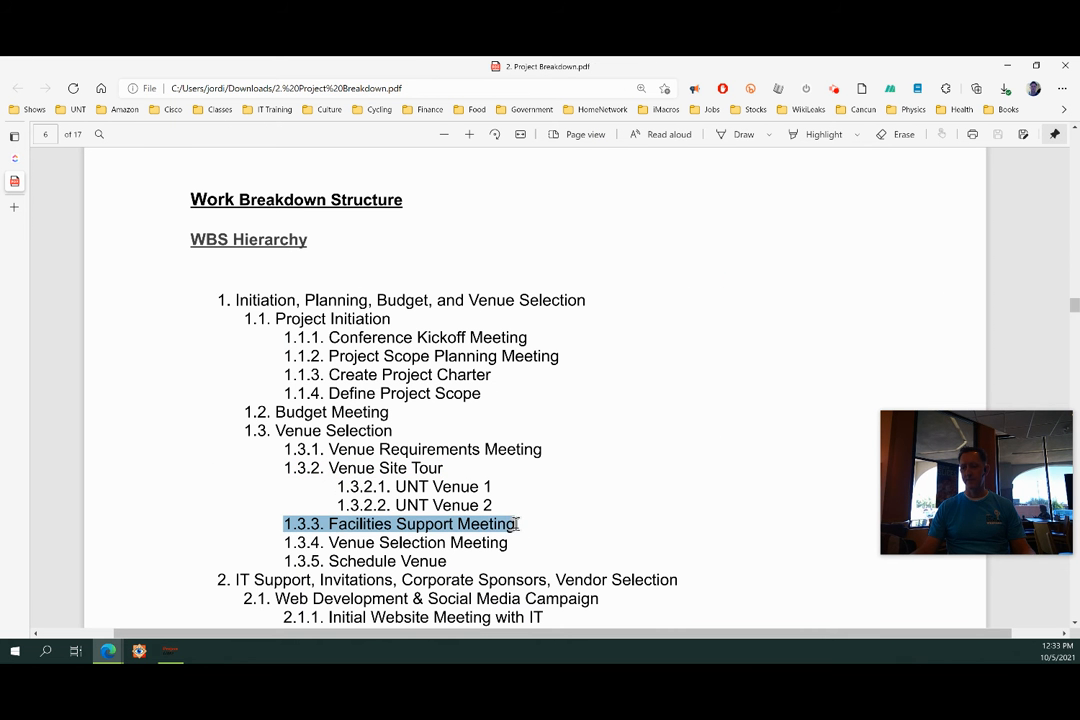
key("ctrl+c")
key("ctrl+Tab")
key("ctrl+v")
key("Return")
Copy "1.3.4. Venue Selection Meeting" from the PDF and add it as a subtask of Venue Selection
key("ctrl+Tab")
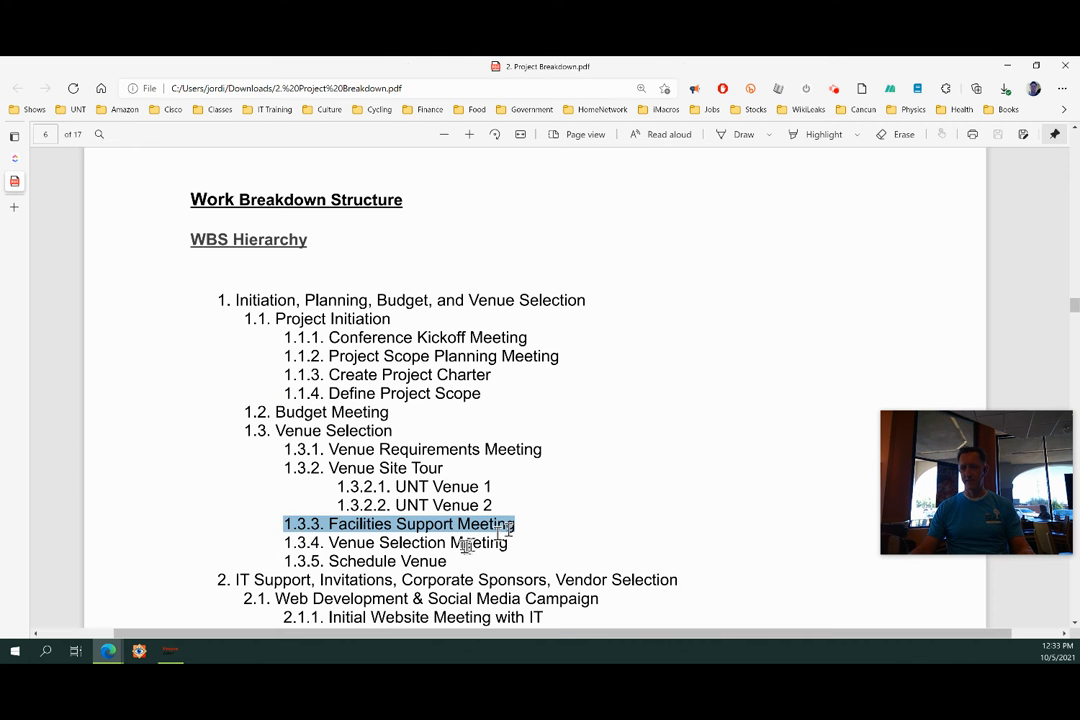
left_click_drag(286, 542, 546, 551)
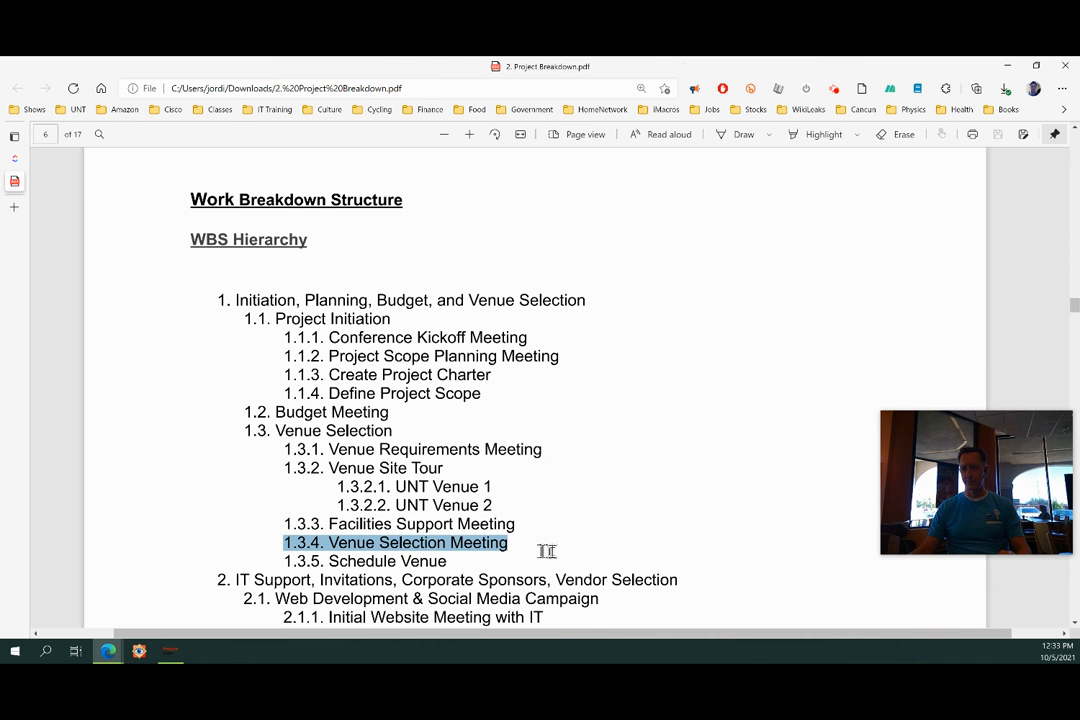
key("ctrl+c")
key("ctrl+Tab")
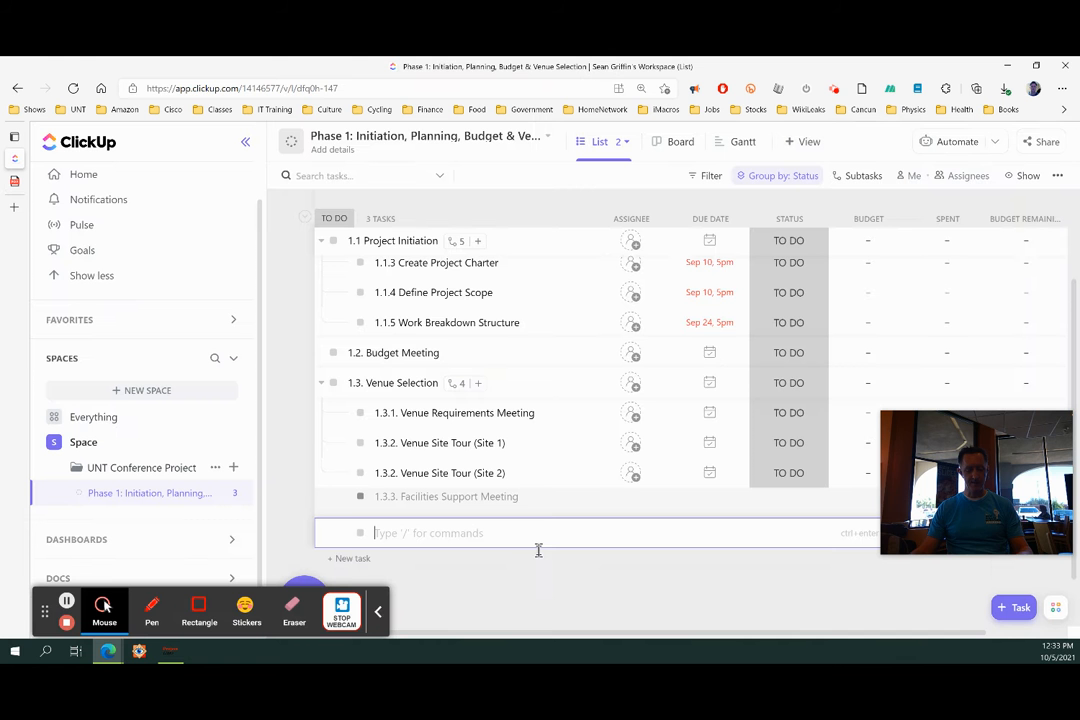
key("ctrl+v")
key("Return")
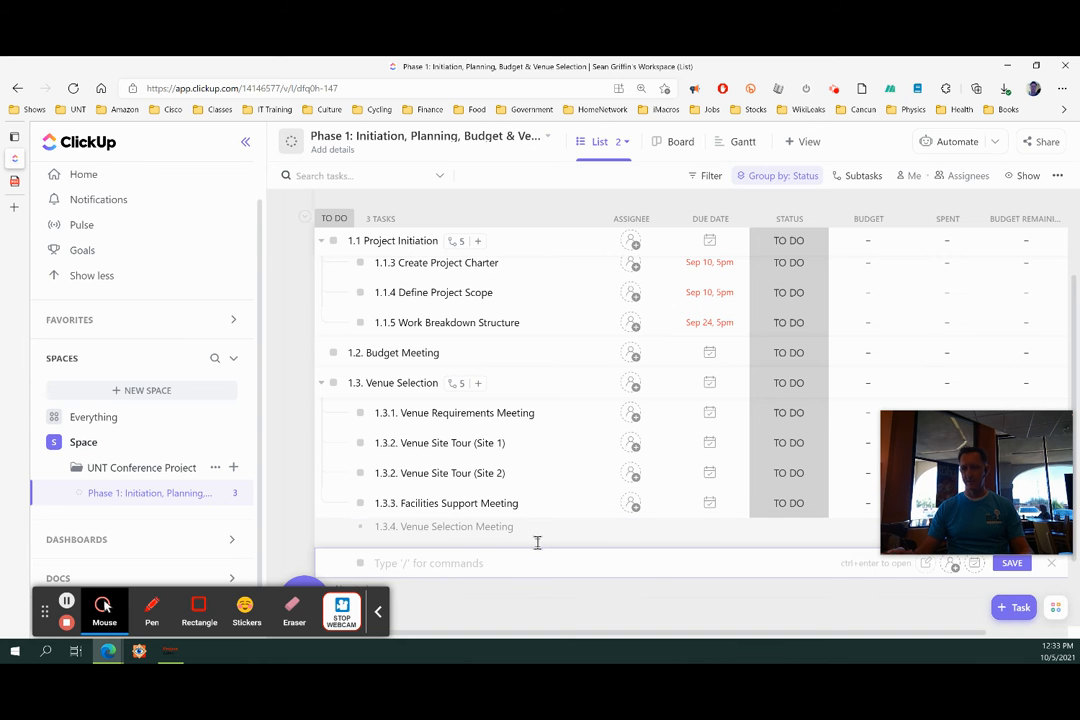
Copy "1.3.5. Schedule Venue" from the PDF, add it as a Venue Selection subtask, and return to the PDF
key("ctrl+Tab")
left_click_drag(285, 558, 441, 572)
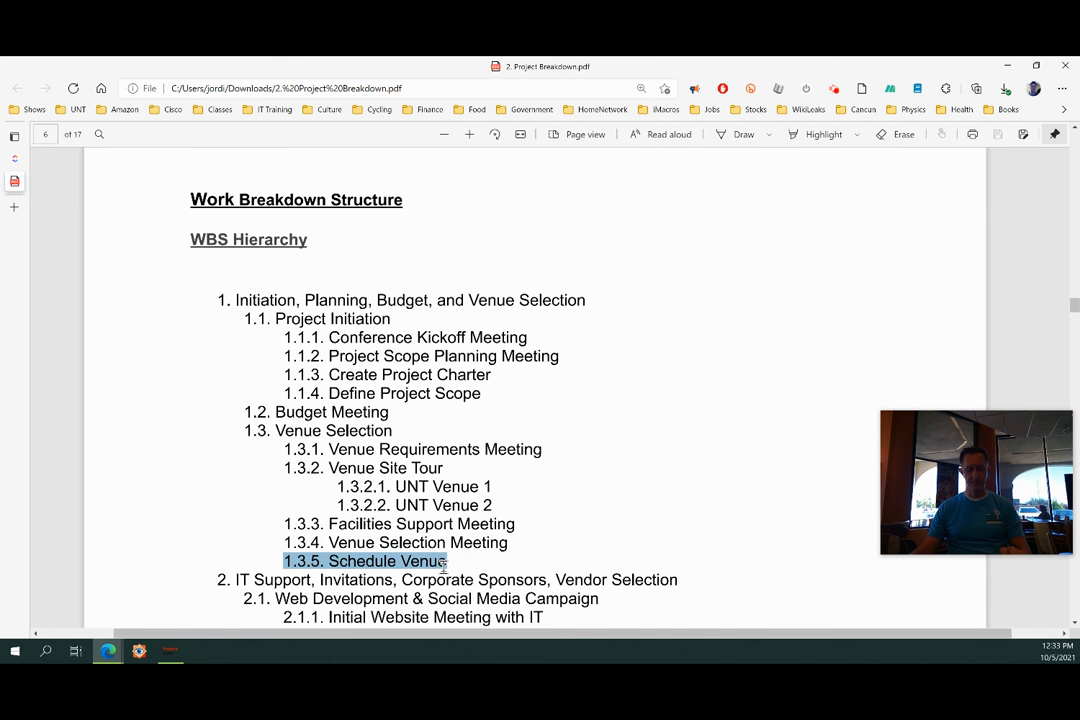
key("ctrl+Tab")
key("ctrl+v")
key("Return")
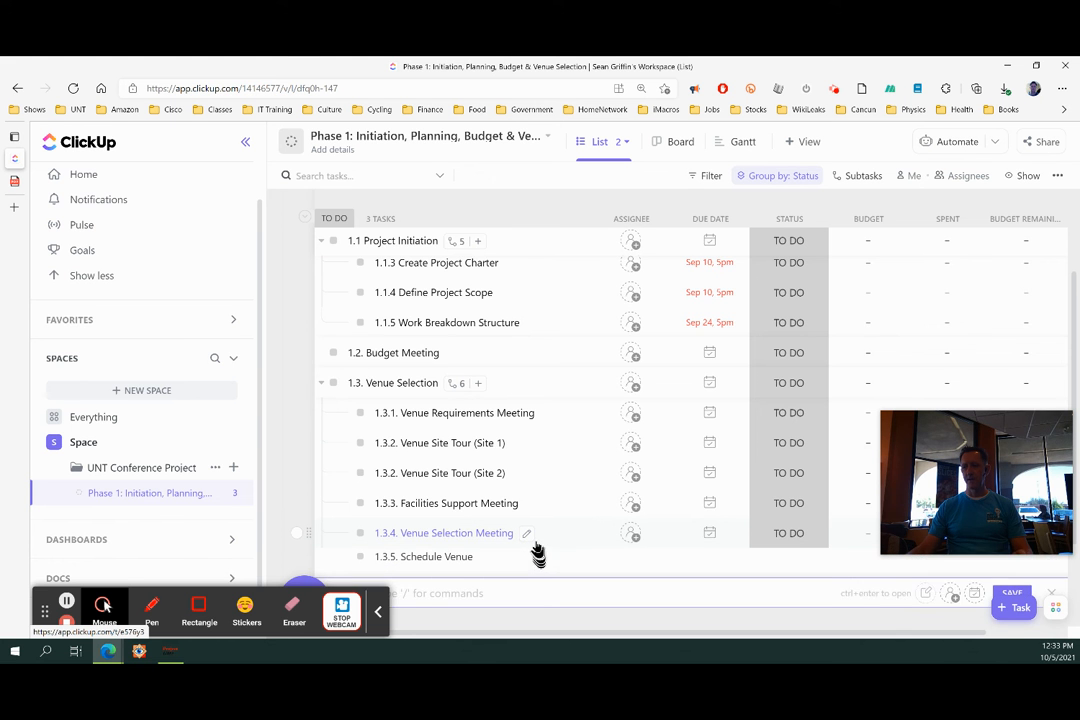
key("ctrl+Tab")
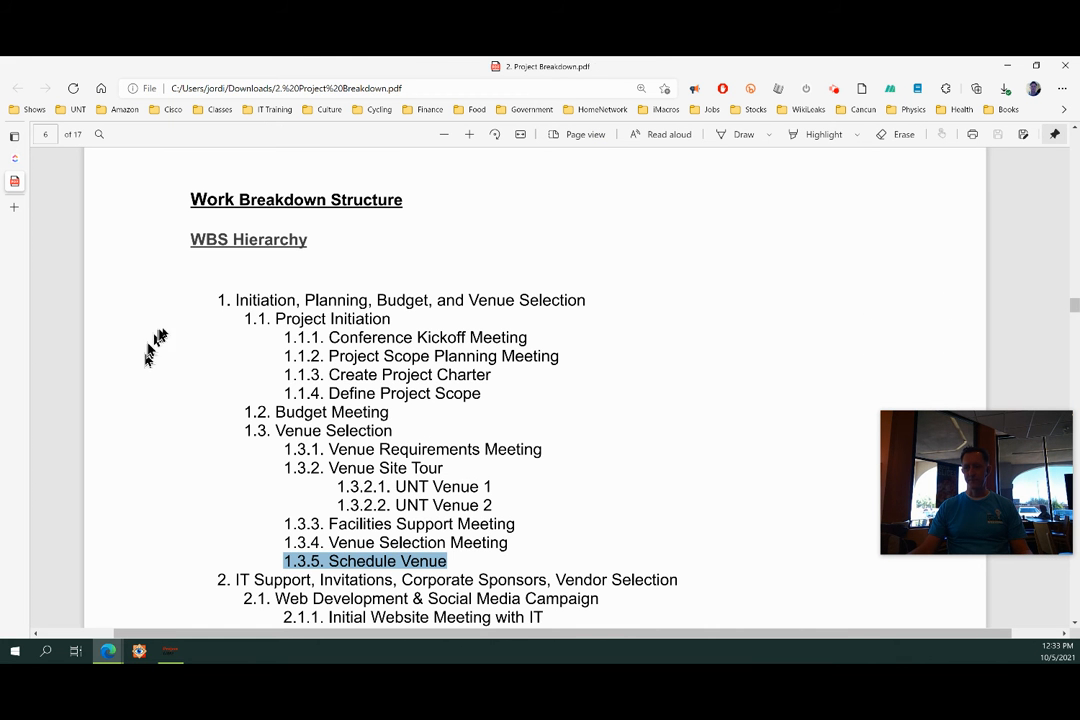
Copy the "2. IT Support, Invitations, Corporate Sponsors, Vendor Selection" heading from the PDF and create a list with that name in the UNT Conference Project folder
scroll(300, 519, "down", 1)
left_click_drag(215, 503, 680, 505)
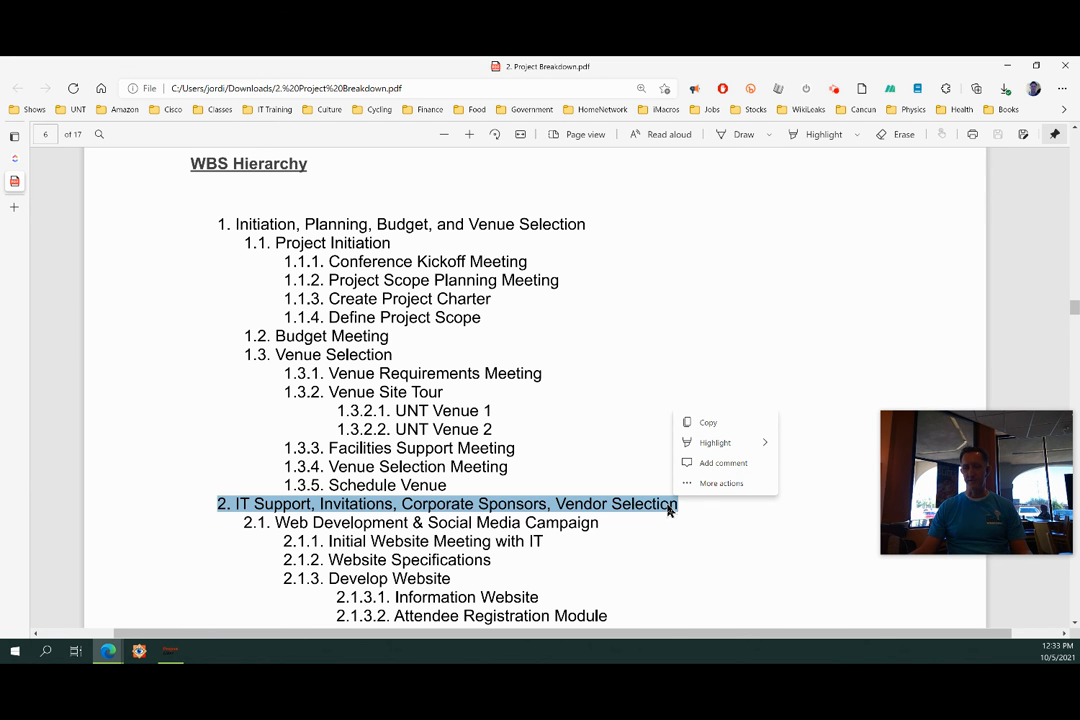
key("ctrl+c")
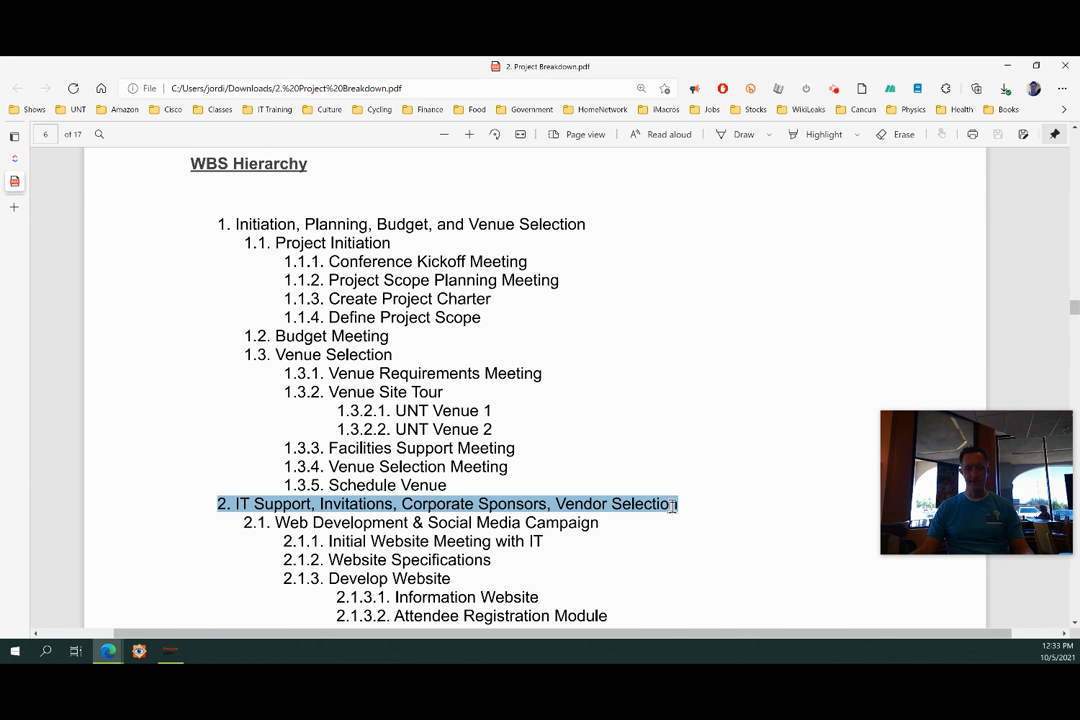
key("ctrl+Tab")
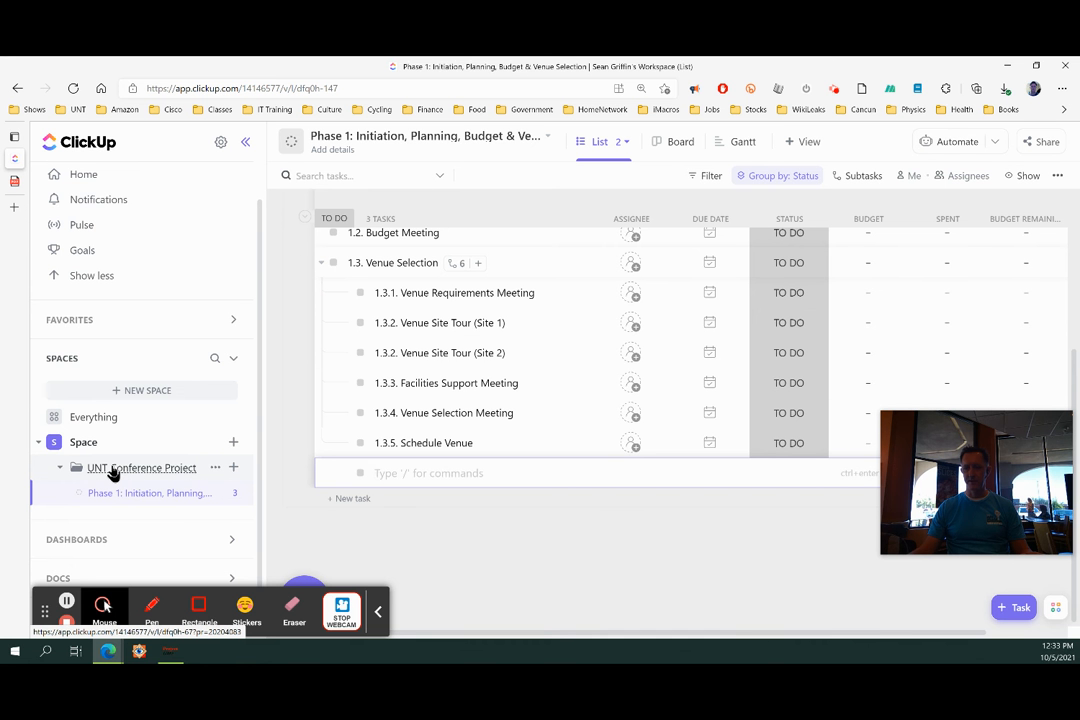
right_click(113, 473)
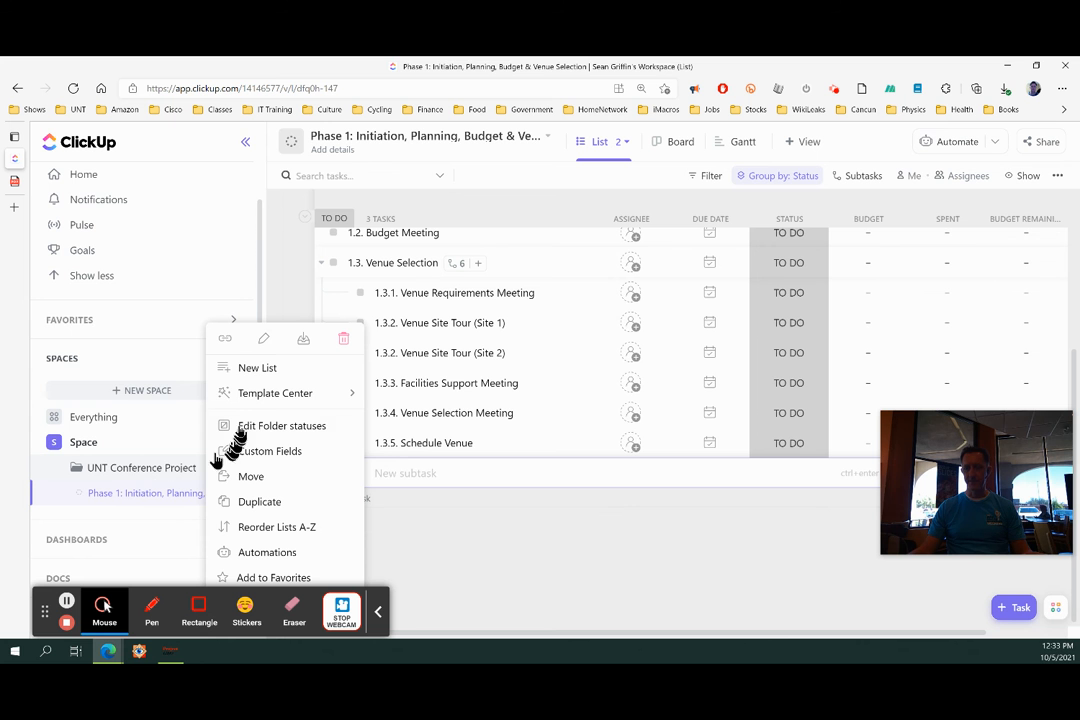
left_click(257, 370)
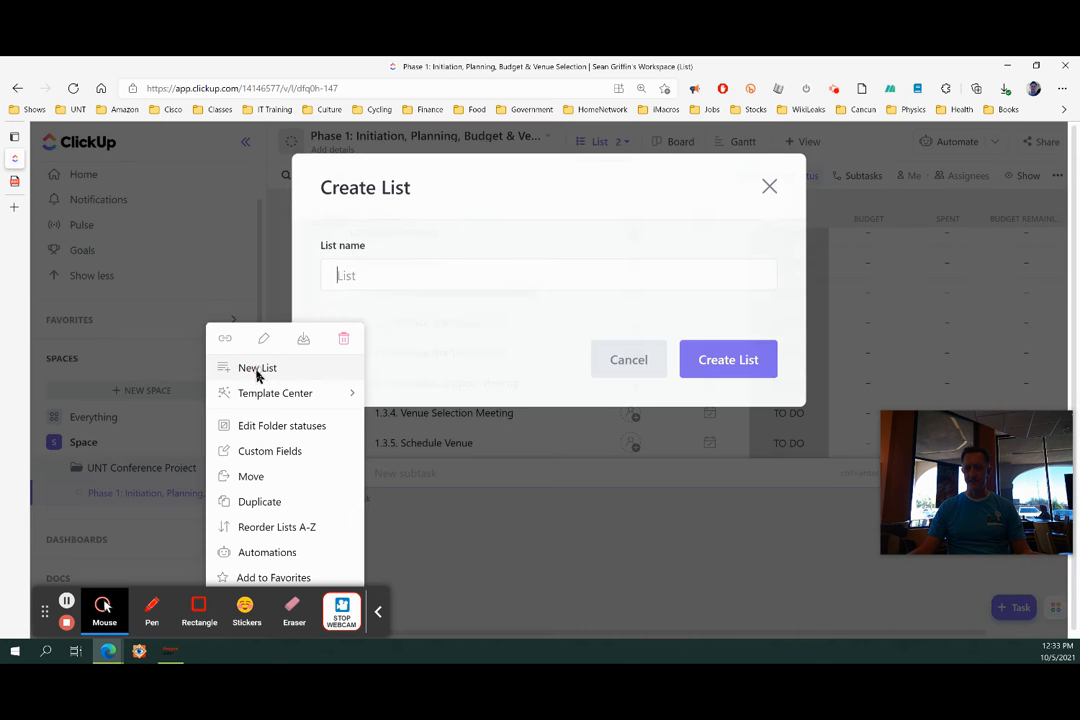
key("ctrl+v")
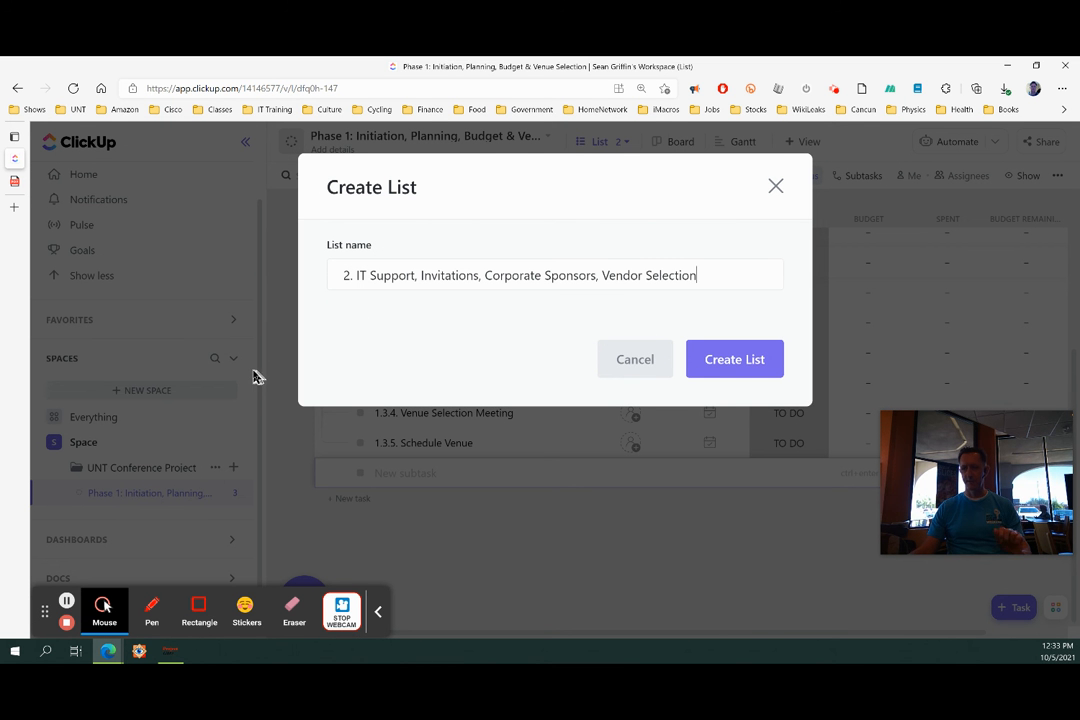
left_click(729, 360)
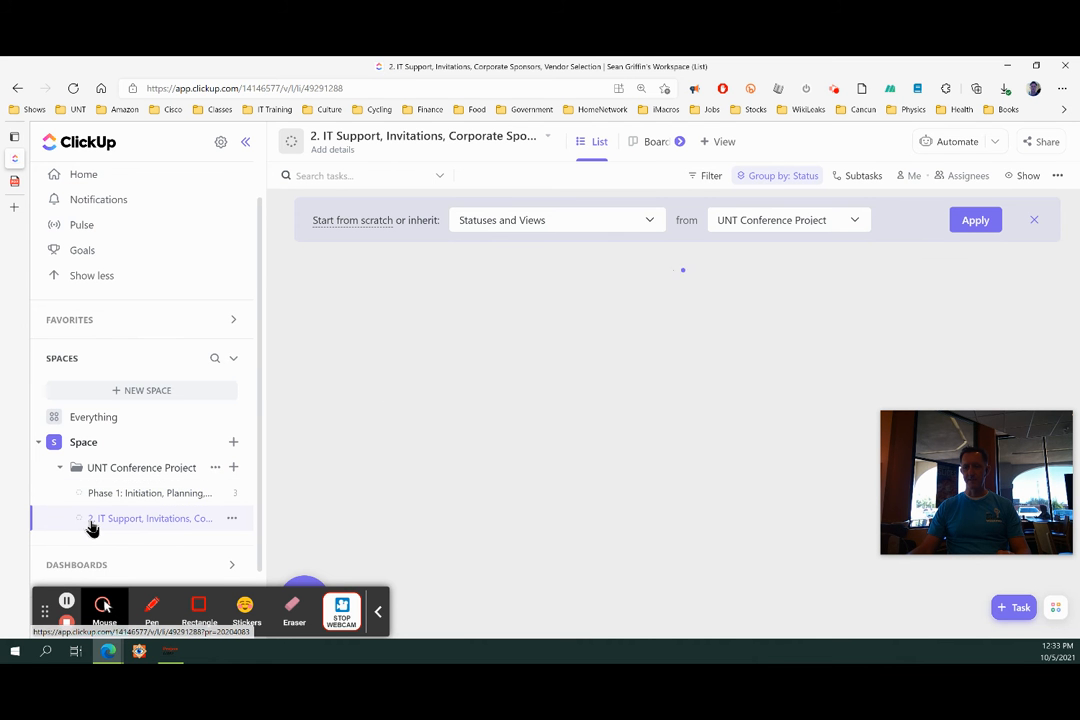
Rename the new list as "Phase 2: IT Support, Invitations, Corporate Sponsors, Vendor Selection"
left_click(231, 518)
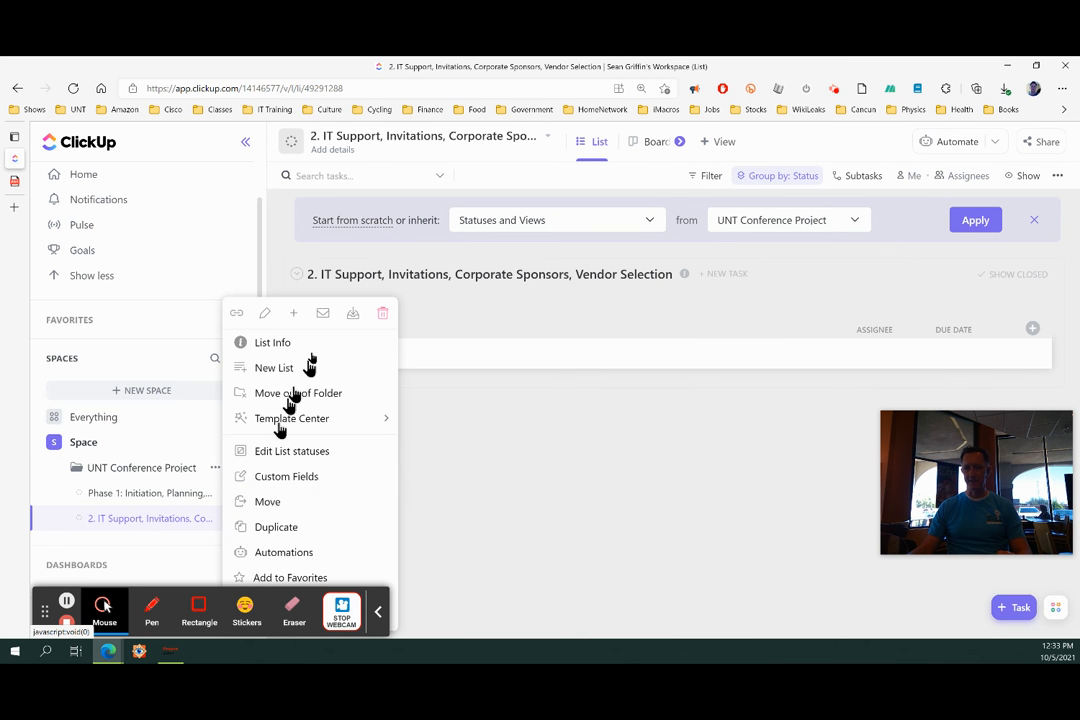
left_click(266, 320)
left_click(108, 517)
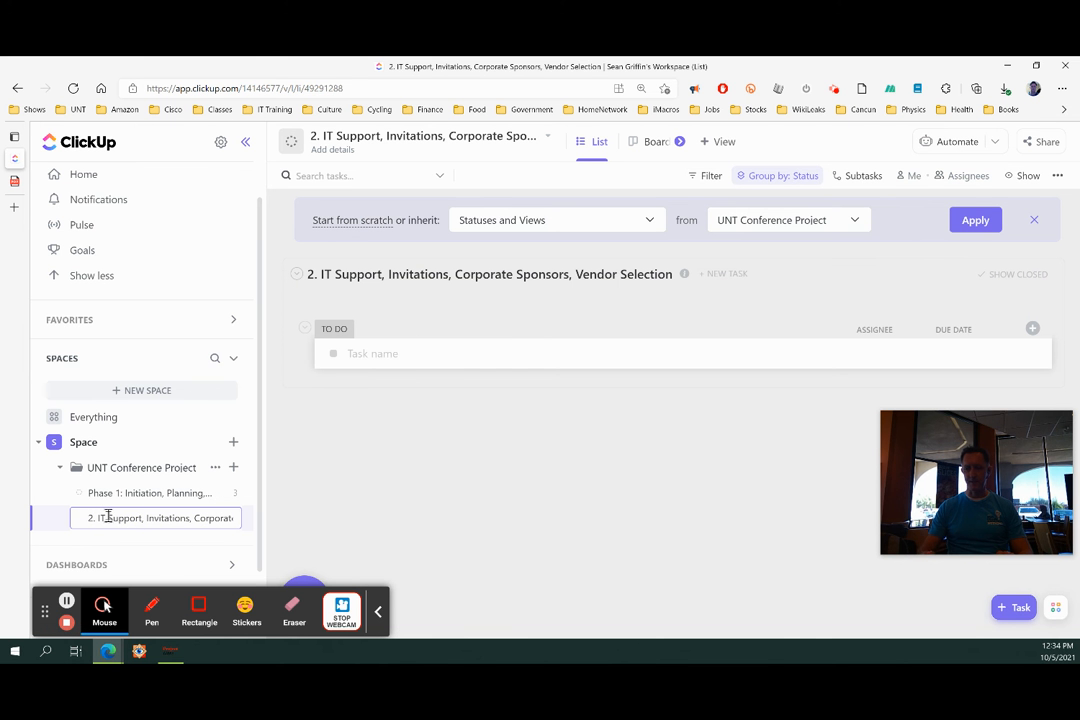
type("Phase 2.")
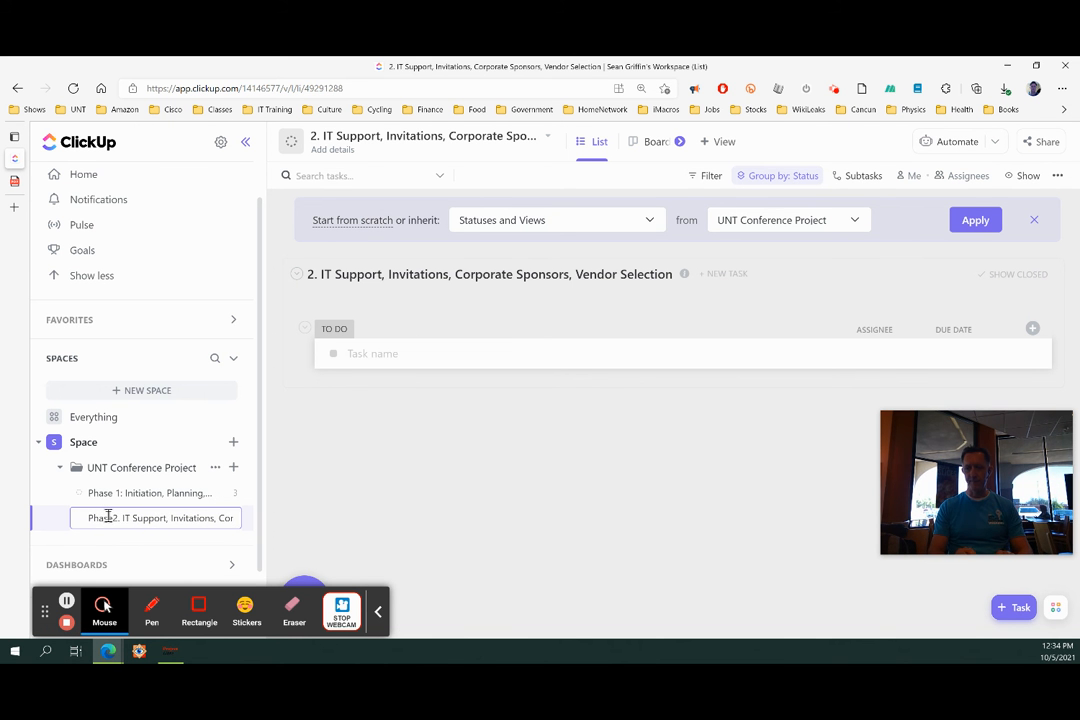
key("Delete")
type(":")
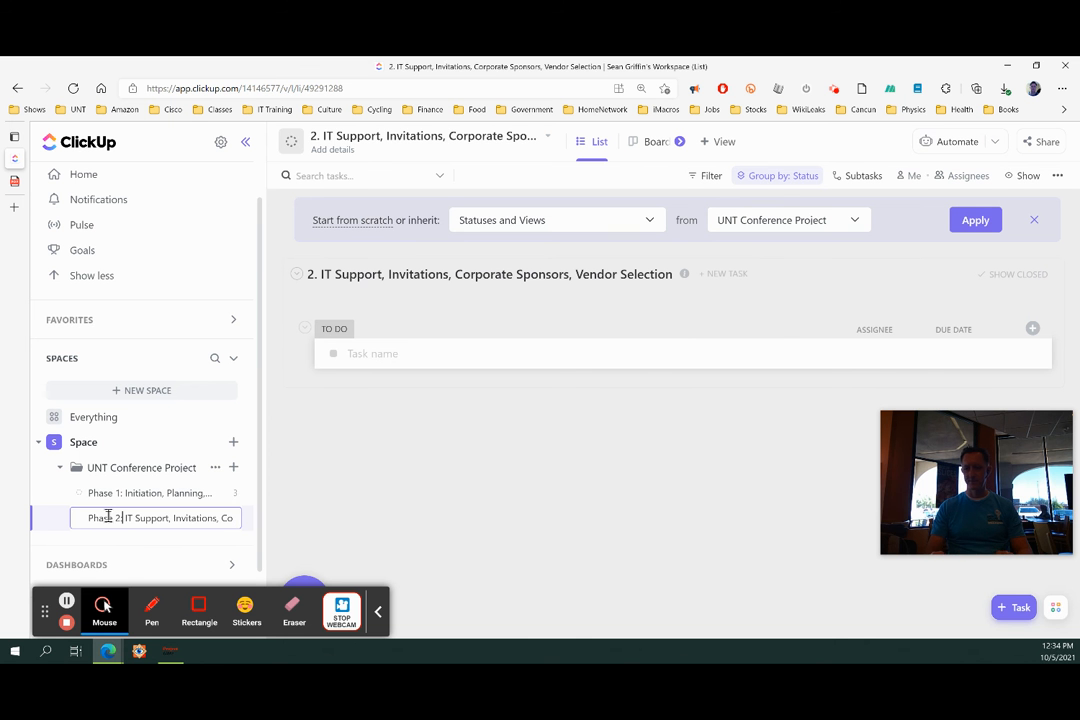
key("Return")
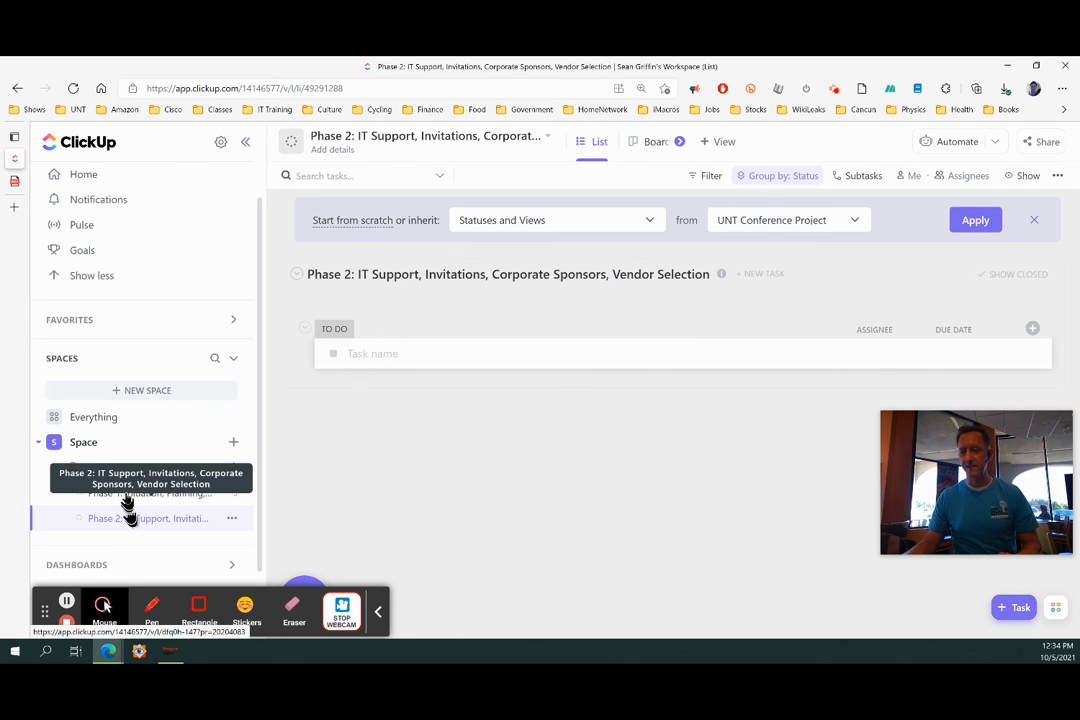
Compare the Phase 1 and Phase 2 lists, and check the Phase 2 items in the PDF hierarchy
left_click(126, 496)
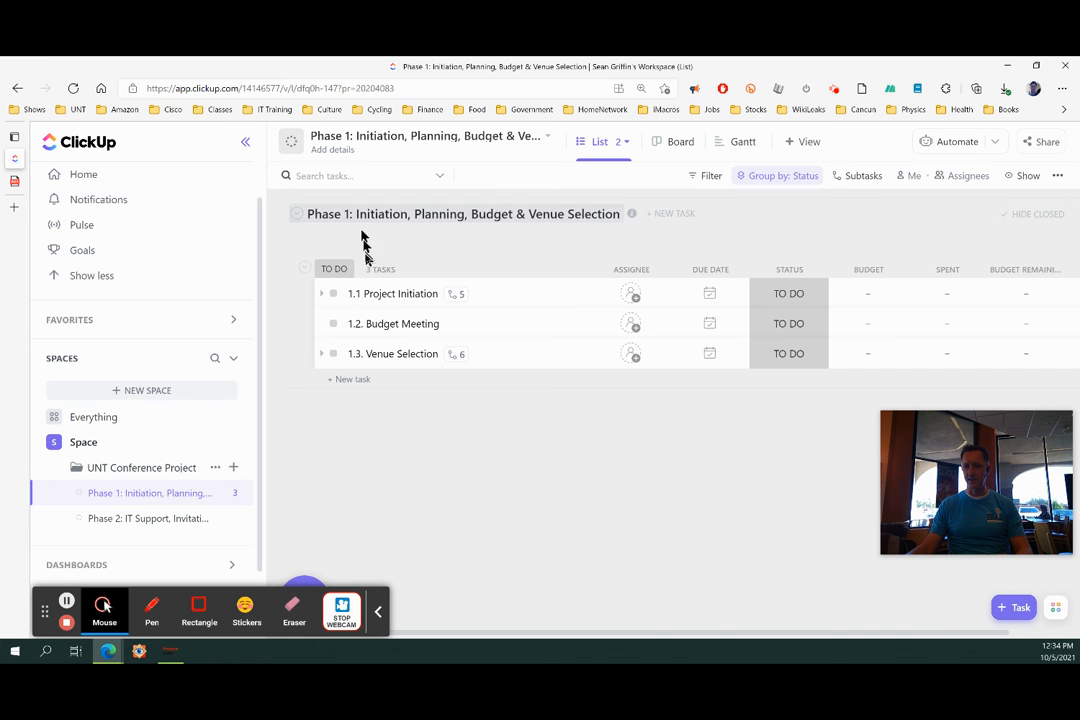
left_click(117, 520)
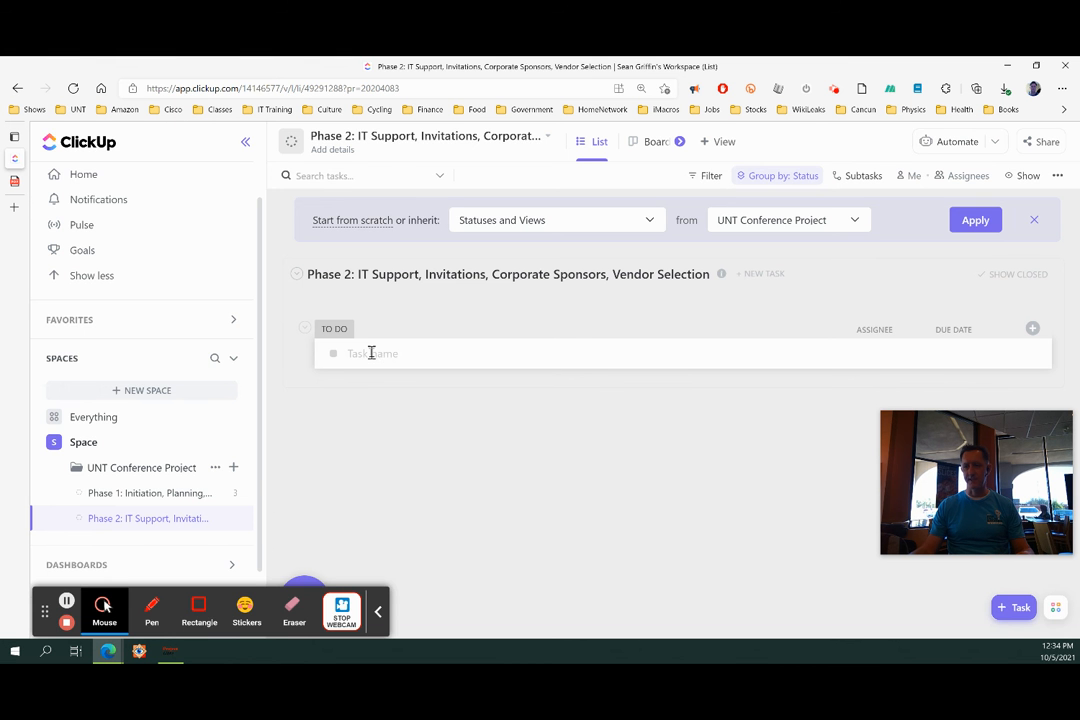
key("ctrl+Tab")
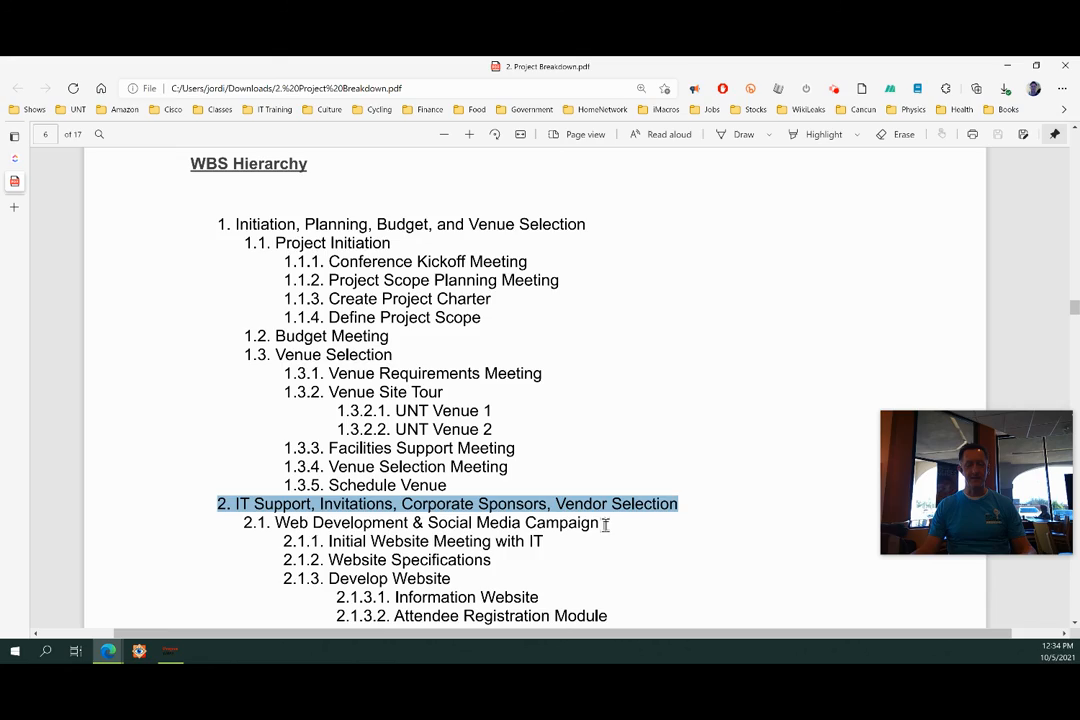
key("ctrl+shift+Tab")
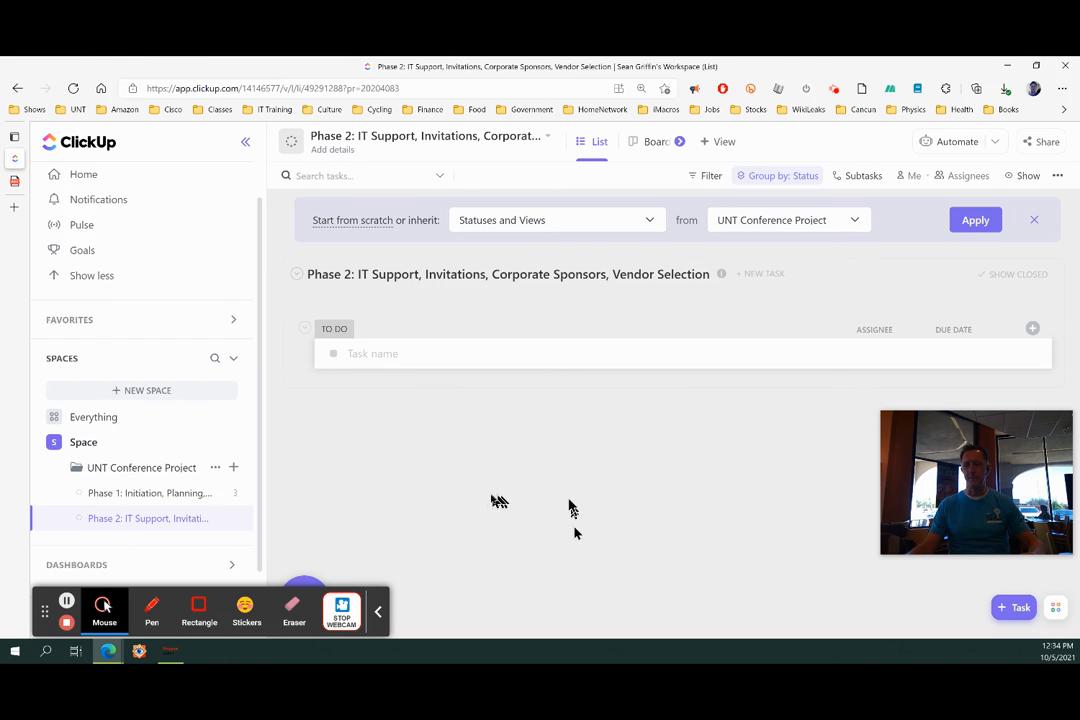
Review the Phase 1 list with its Project Initiation and Venue Selection subtasks expanded, and collapse all subtasks again
left_click(142, 496)
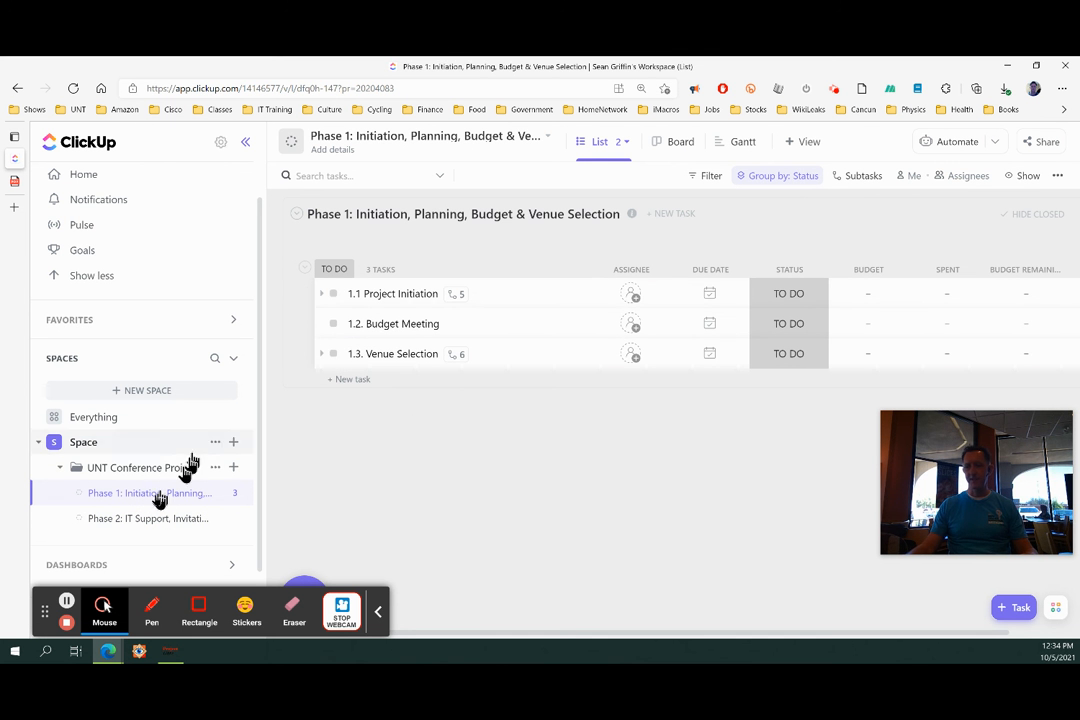
left_click(323, 296)
left_click(322, 505)
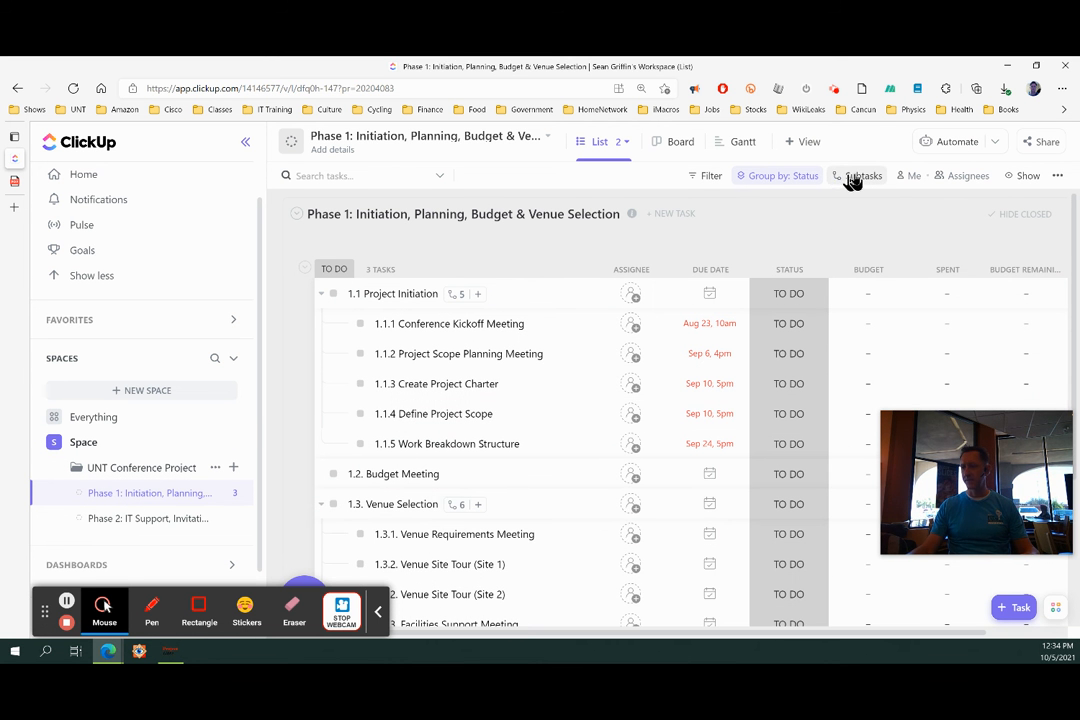
left_click(856, 176)
left_click(878, 257)
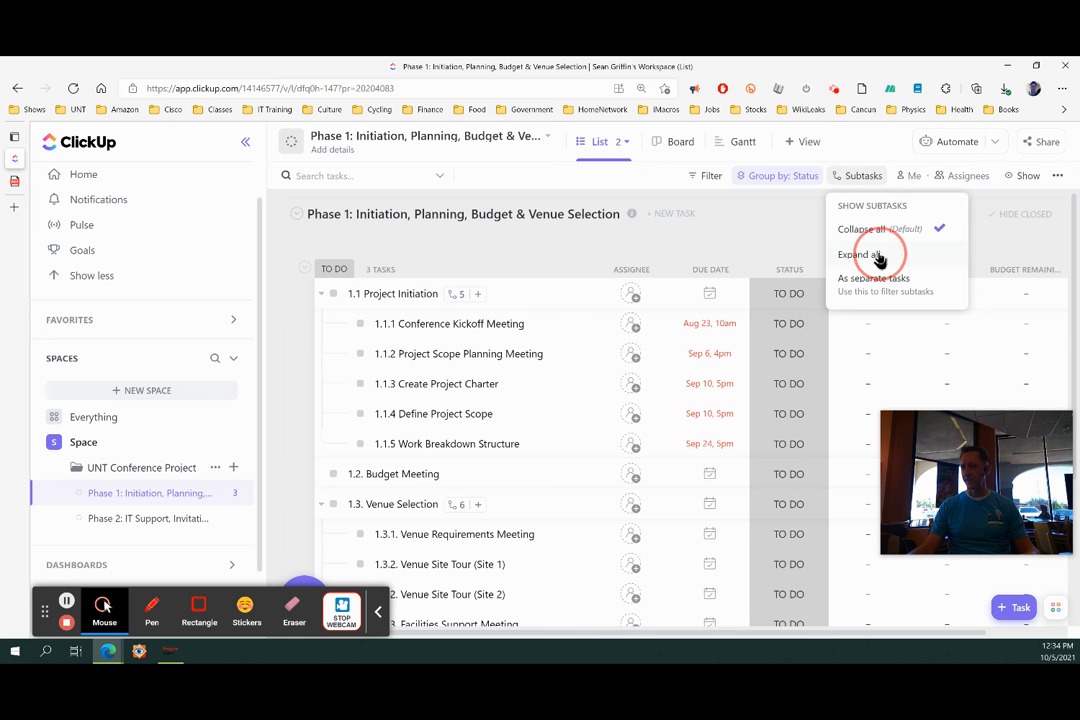
left_click(852, 180)
left_click(853, 241)
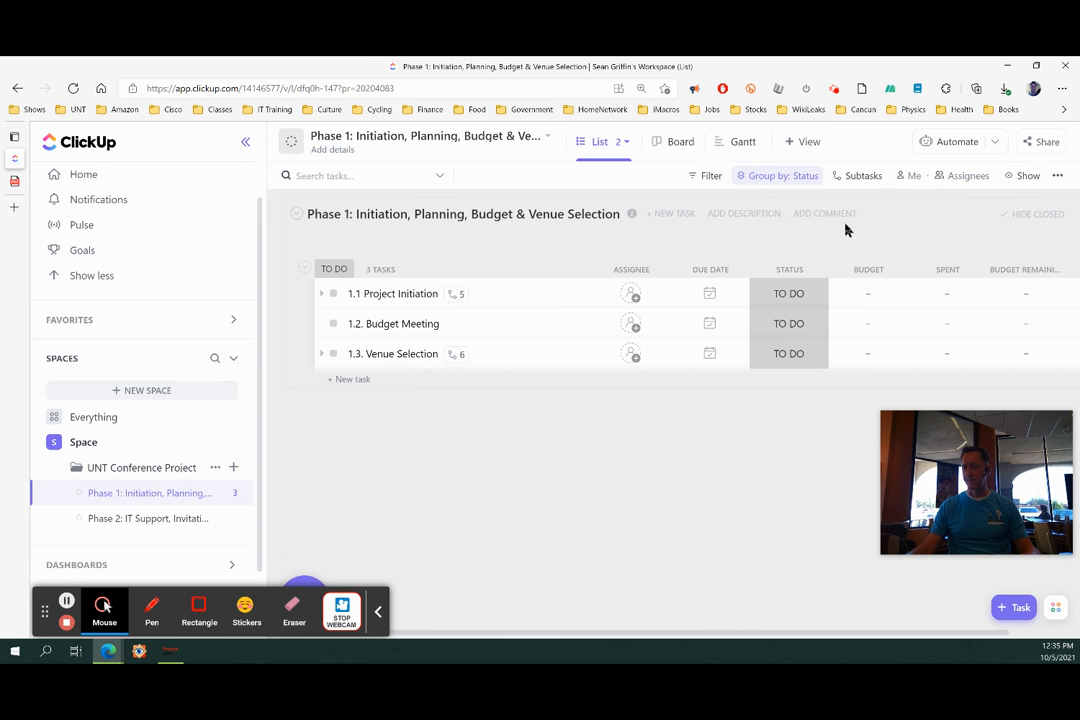
Show the Phase 1 tasks in Board view with all subtasks expanded and look through the To Do column
left_click(674, 143)
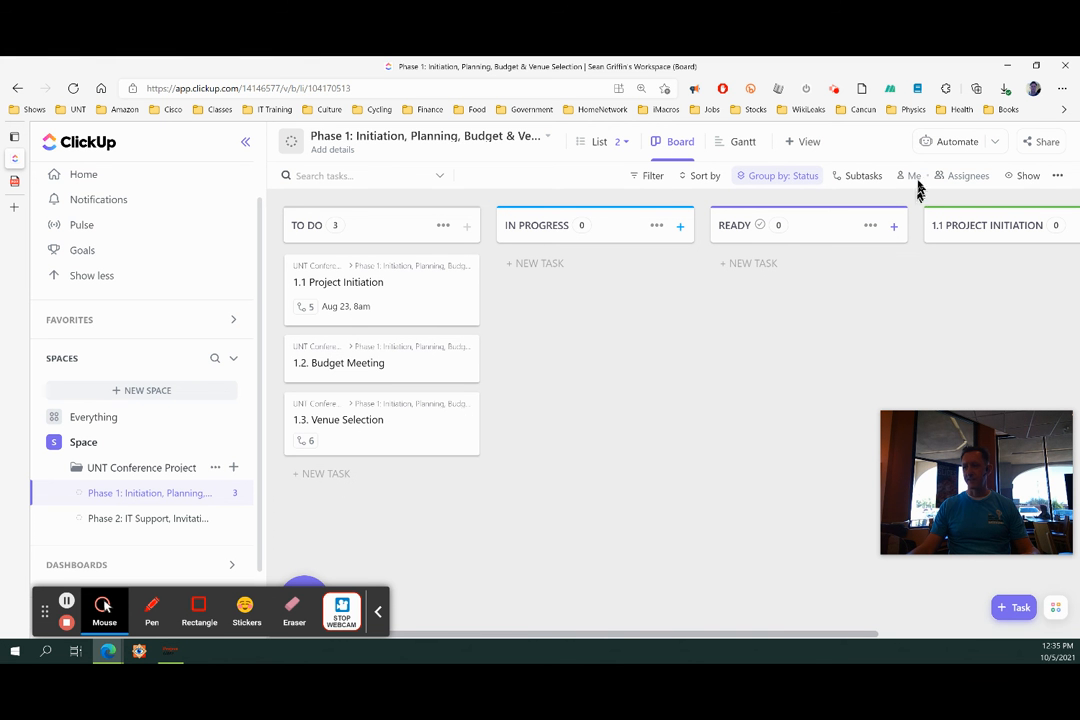
left_click(864, 178)
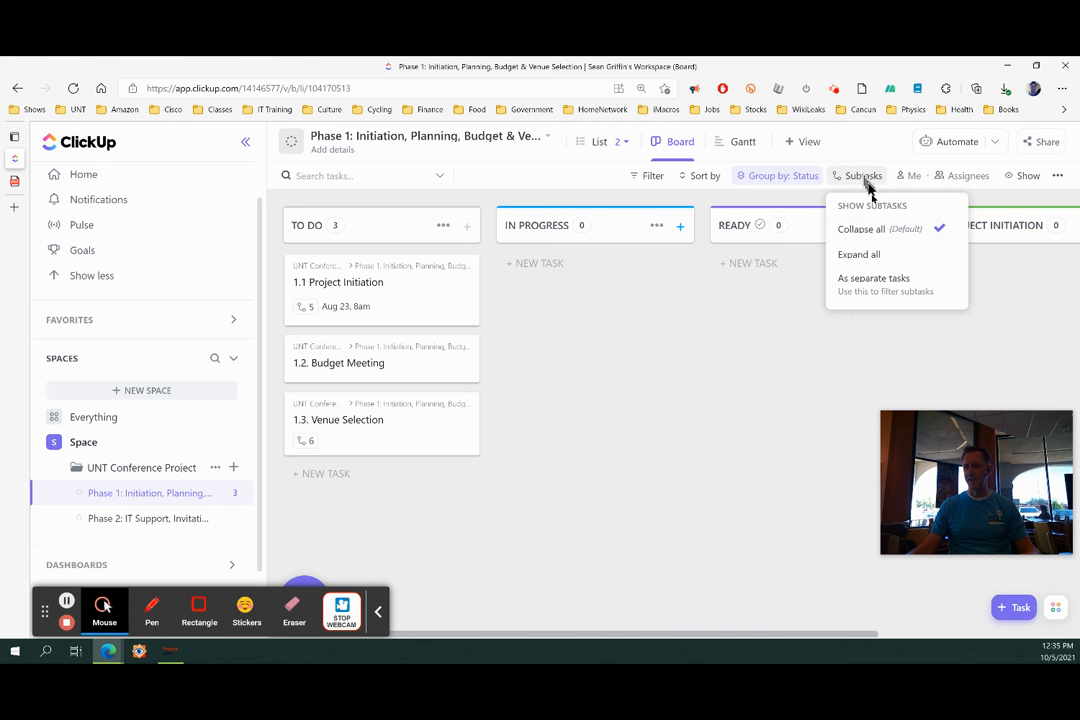
left_click(866, 254)
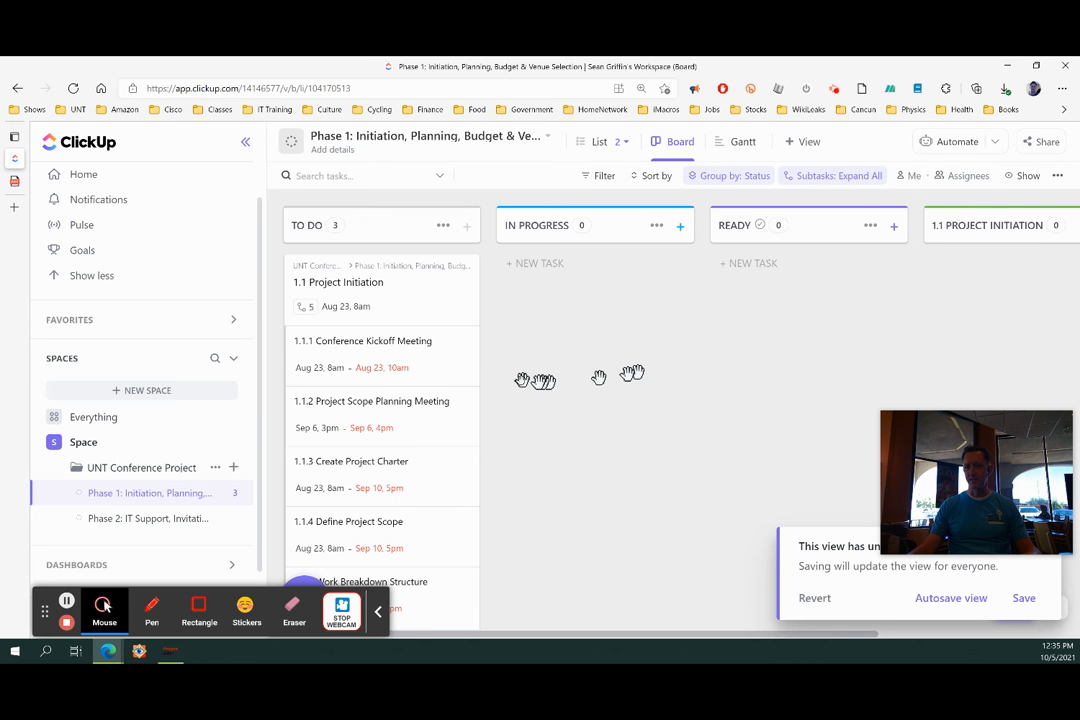
scroll(455, 400, "down", 3)
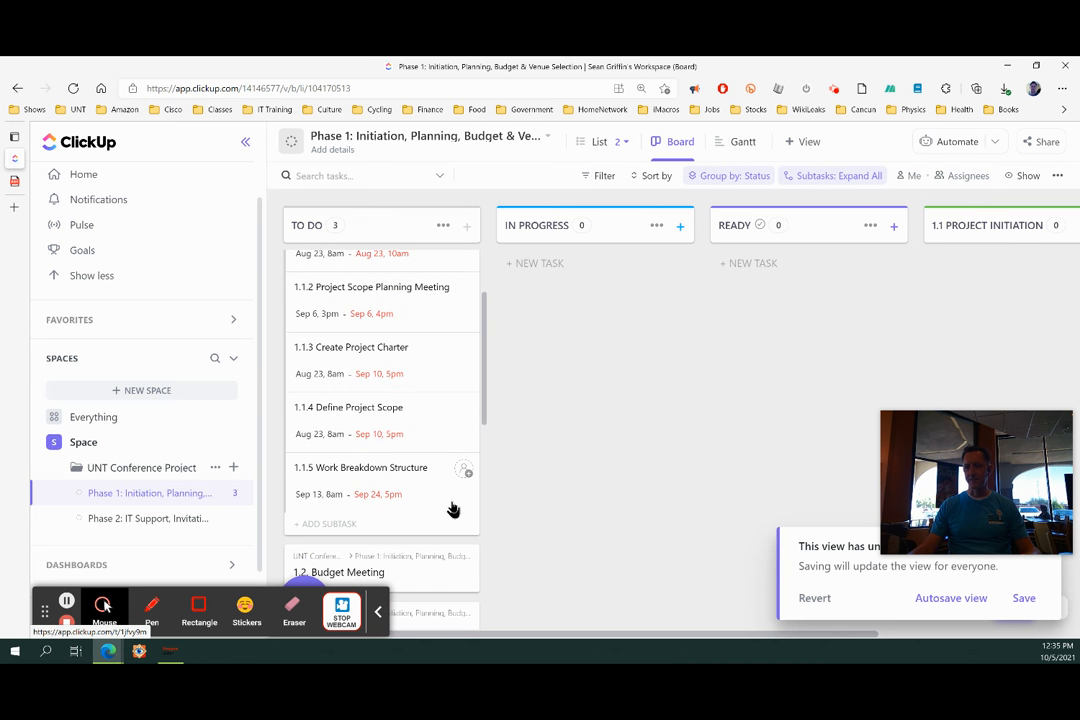
Examine the Phase 1 Gantt chart back to the late August dates and look at its timescale options
left_click(601, 143)
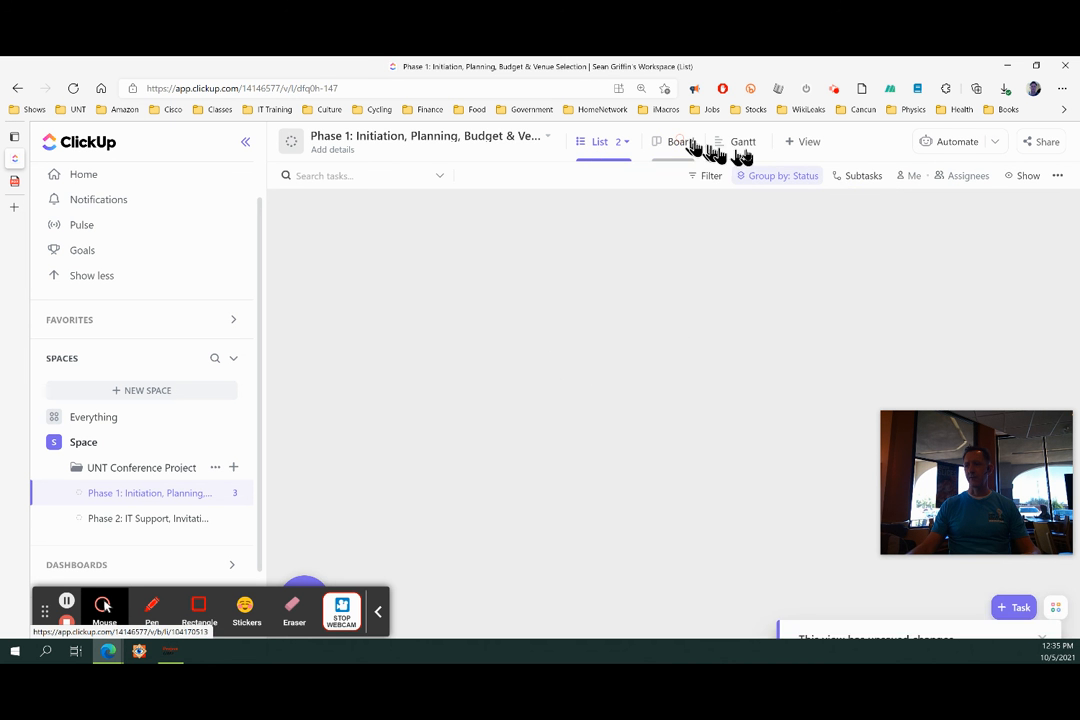
left_click(745, 152)
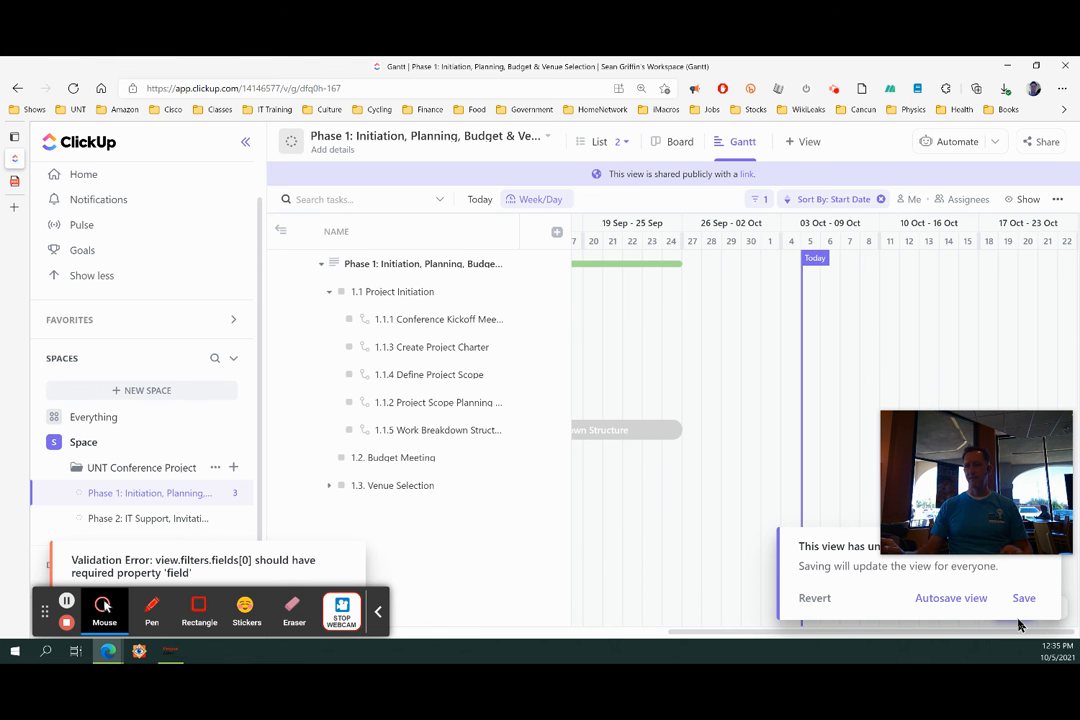
left_click(605, 546)
left_click_drag(622, 548, 745, 545)
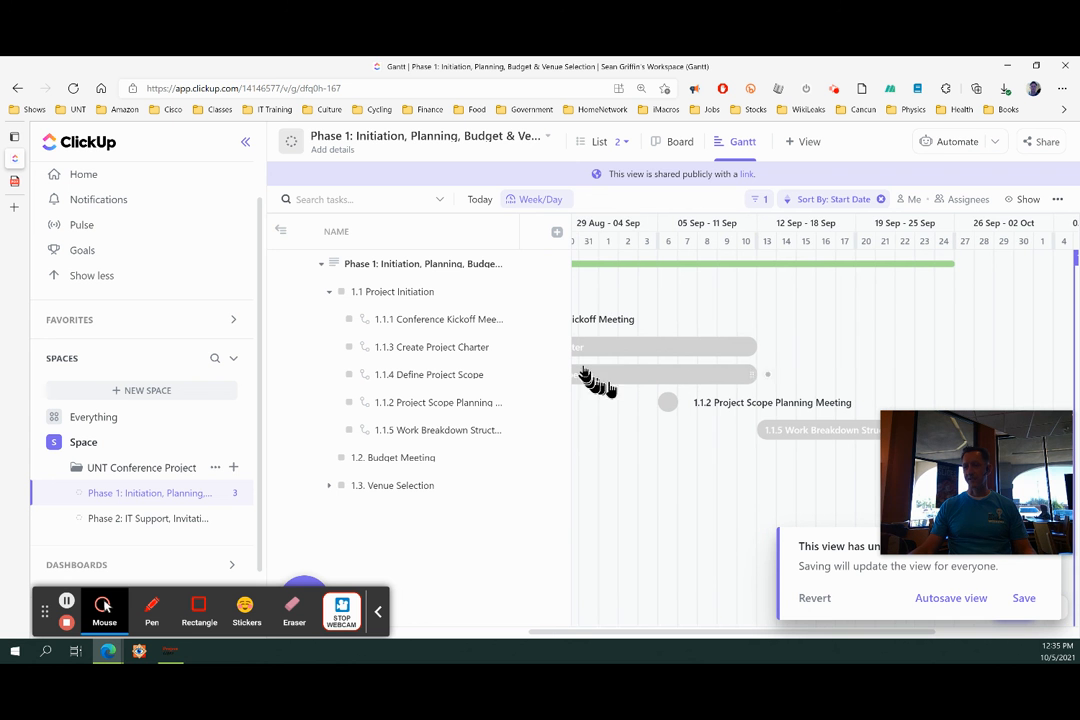
left_click_drag(634, 494, 716, 500)
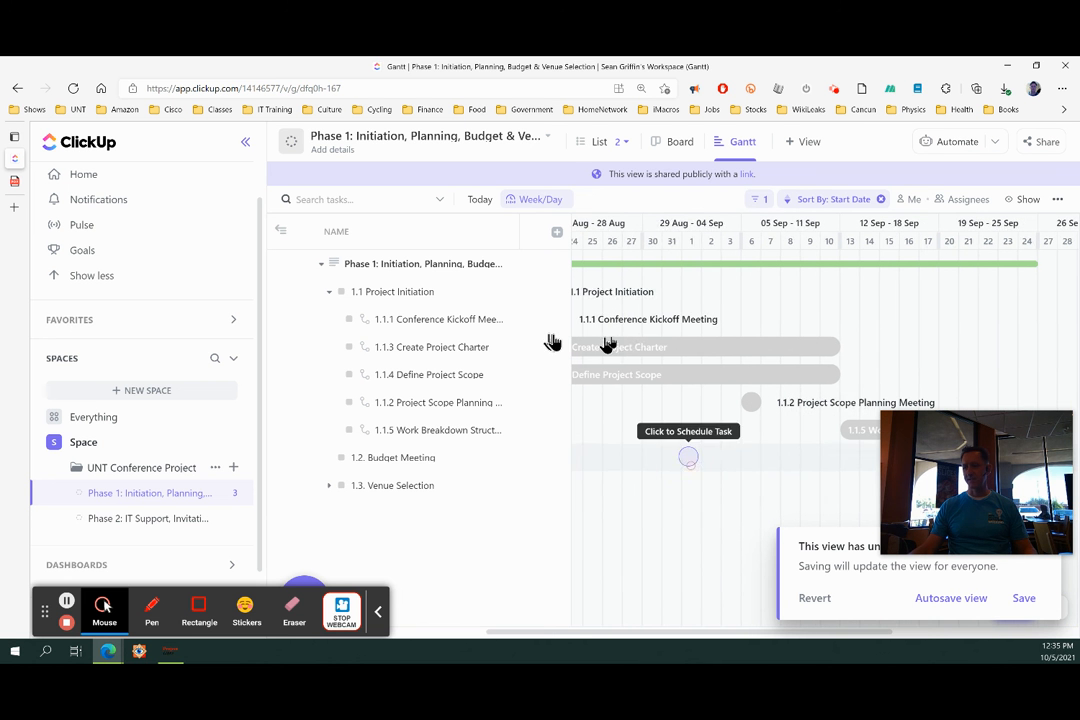
left_click(541, 201)
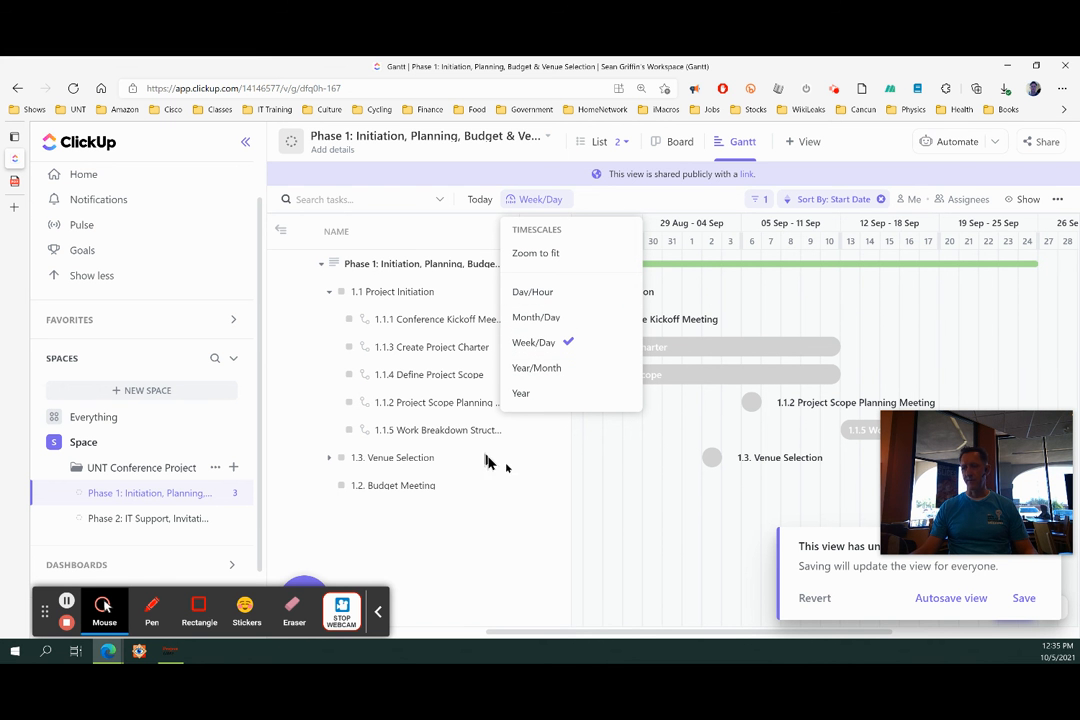
Return to the Phase 1 List view and expand the subtasks of 1.1 Project Initiation
left_click(600, 150)
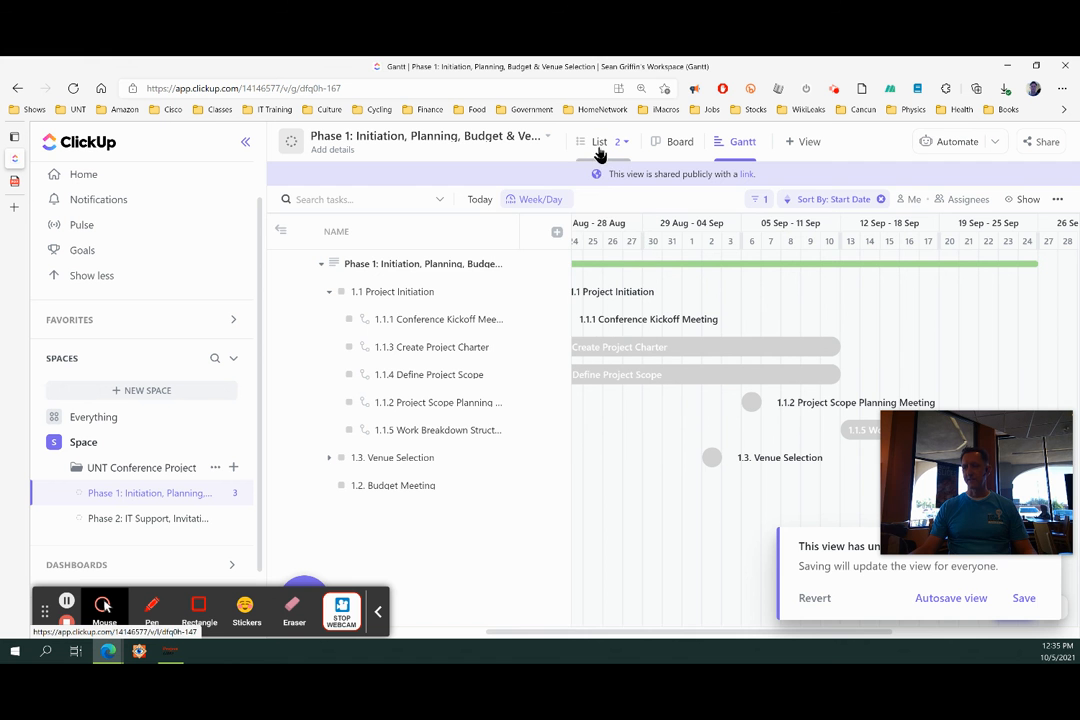
left_click(590, 152)
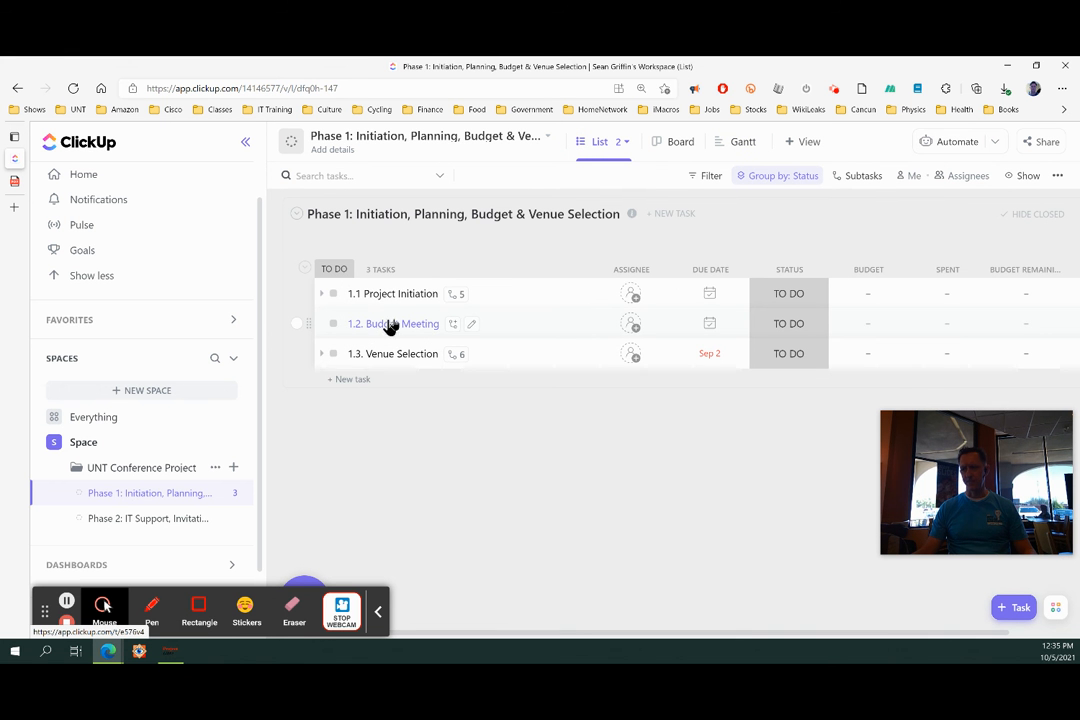
left_click(322, 295)
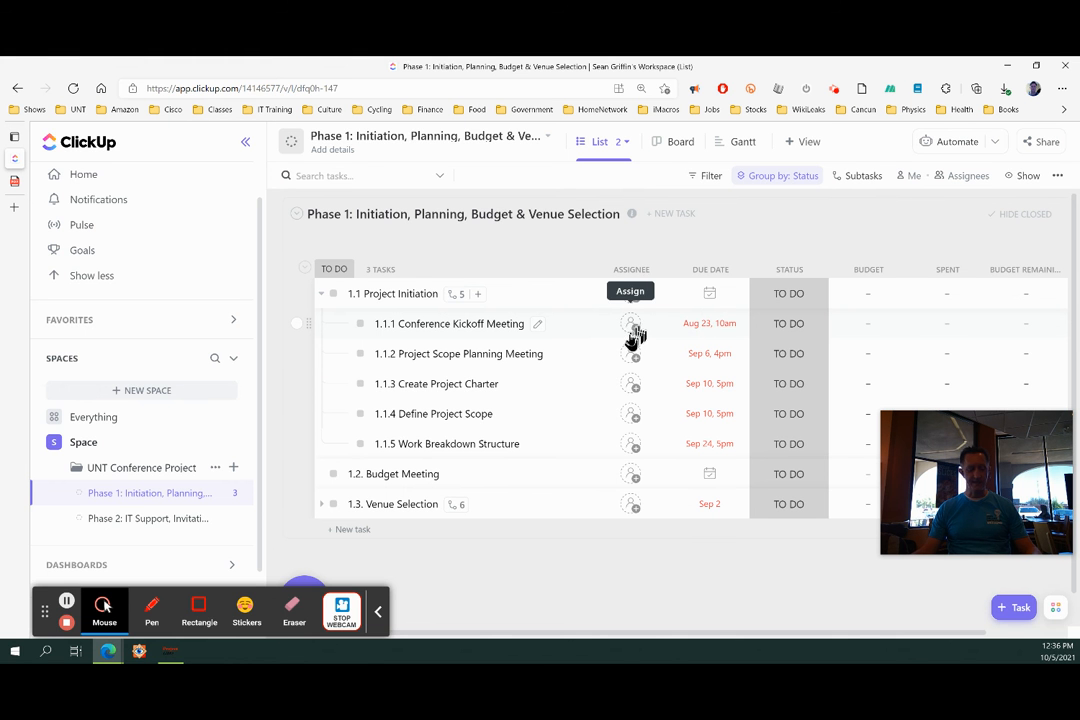
Switch to the project breakdown PDF and find the WBS Dictionary & Task Assignments table on page 8
key("ctrl+Tab")
scroll(537, 350, "down", 1)
scroll(537, 352, "down", 8)
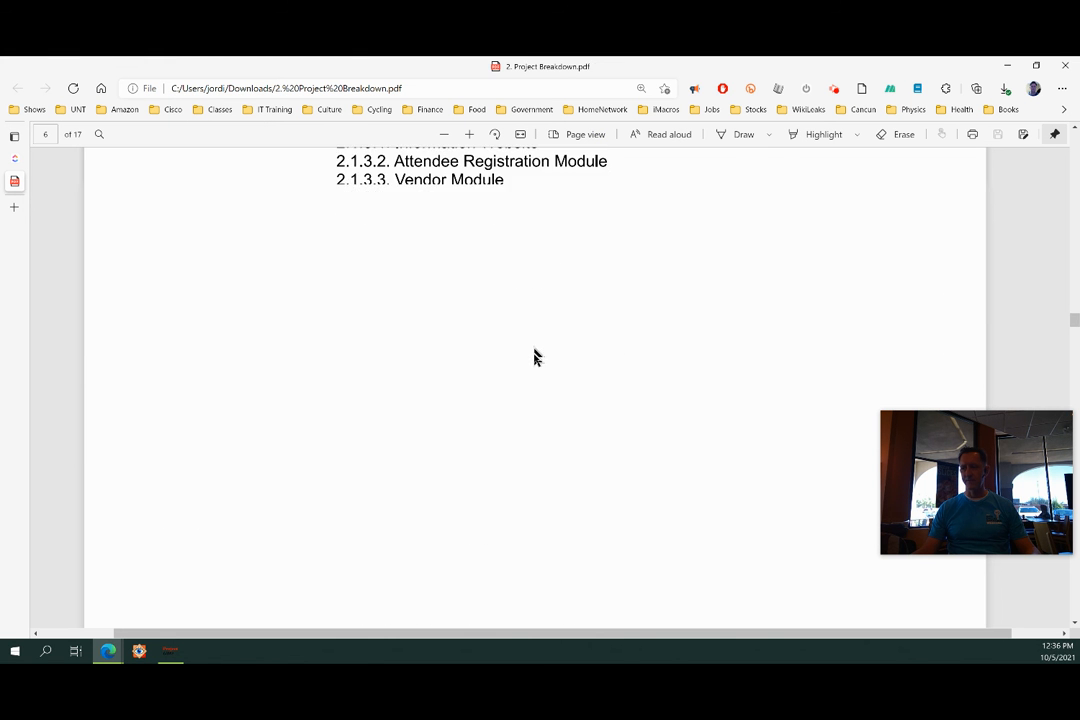
scroll(535, 360, "up", 4)
scroll(535, 368, "down", 8)
scroll(535, 378, "down", 6)
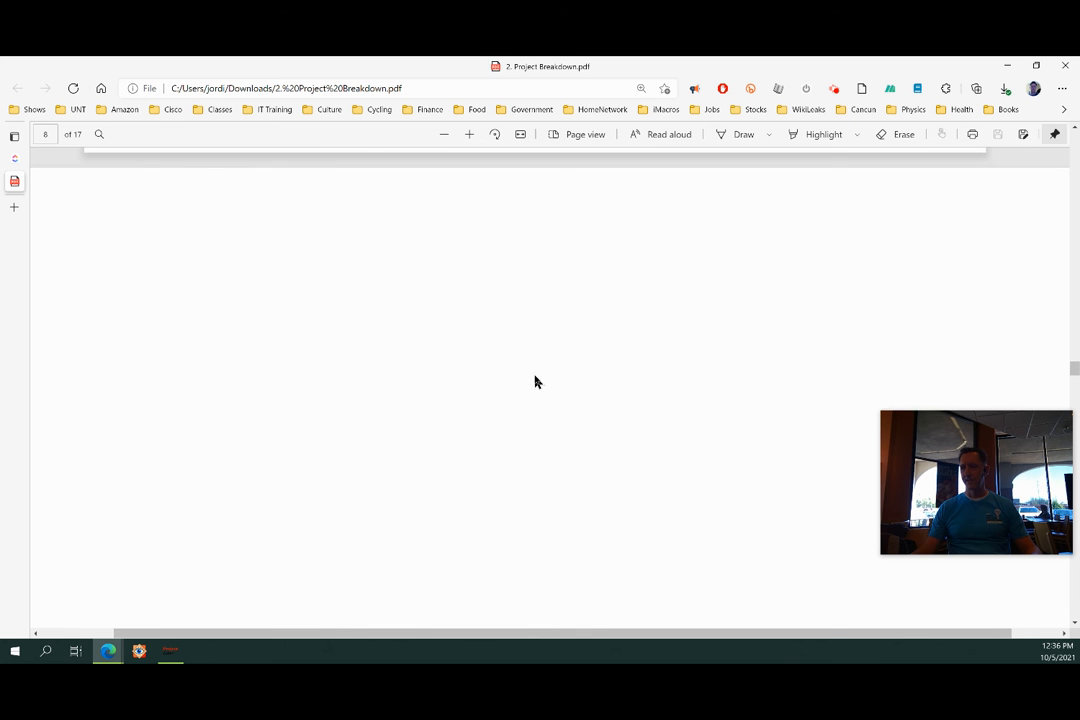
scroll(522, 383, "down", 3)
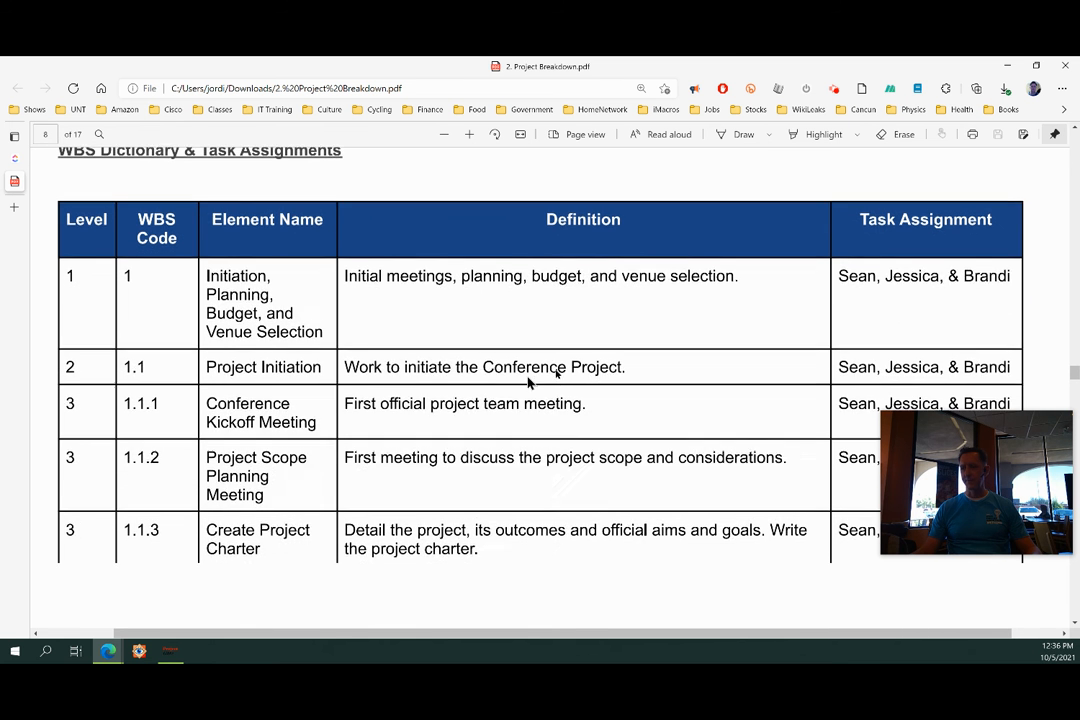
Highlight the level 1 task assignment in the PDF, and switch back to ClickUp to expand the subtasks of 1.3. Venue Selection
left_click_drag(842, 276, 1014, 272)
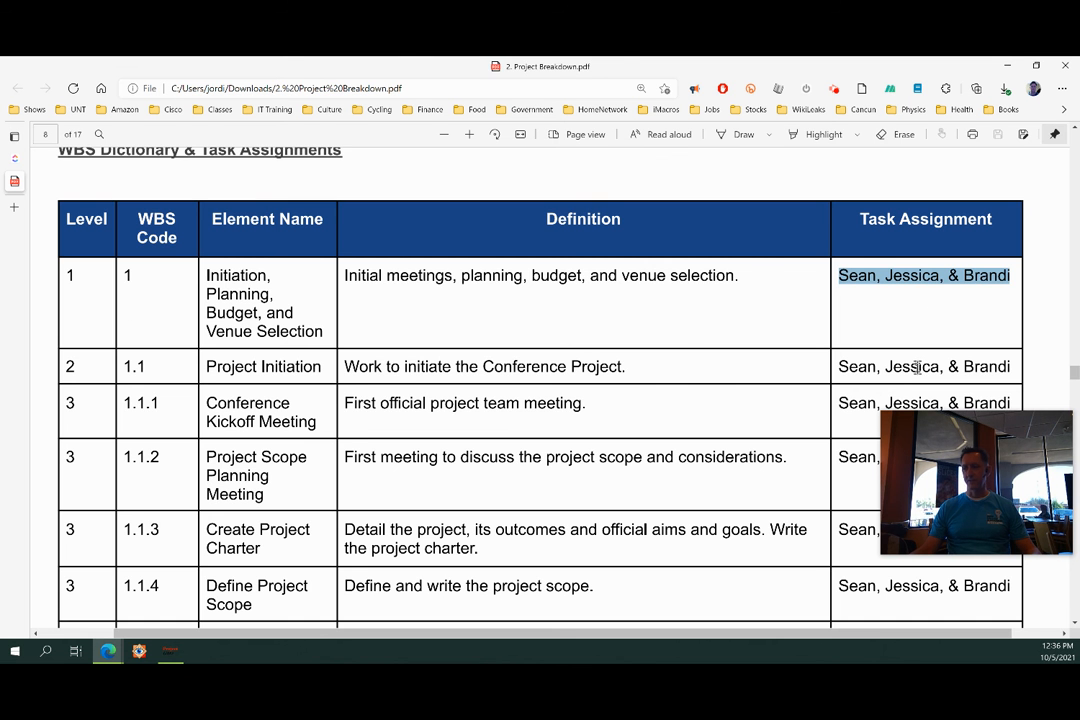
key("ctrl+Tab")
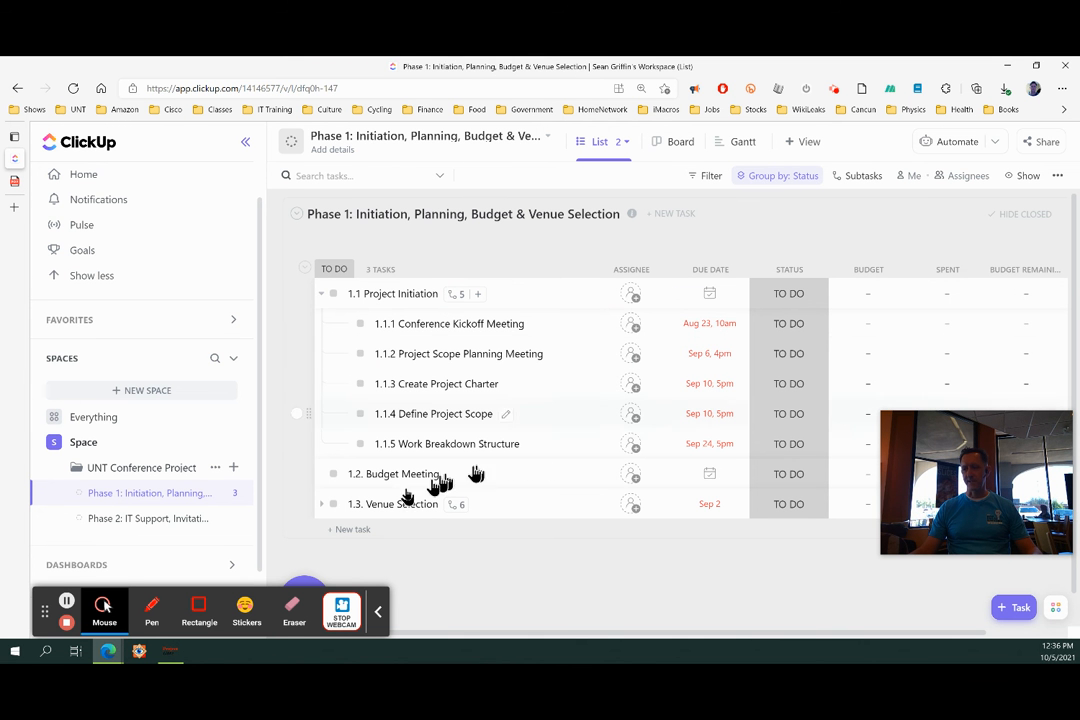
left_click(321, 506)
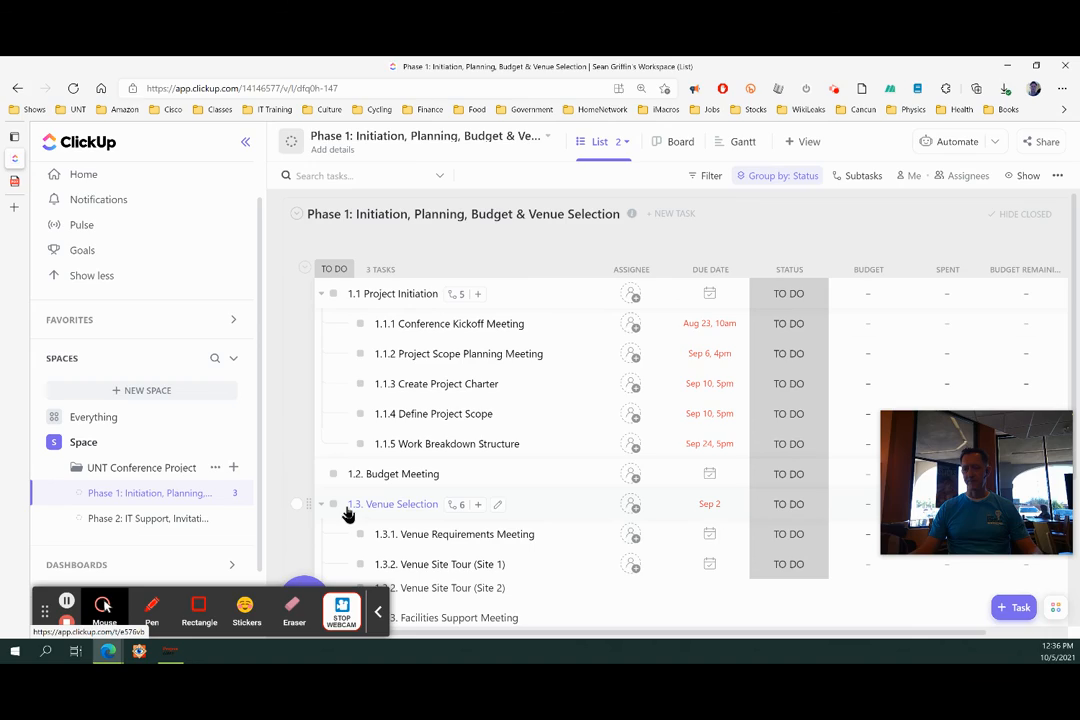
Set the start date of subtask 1.3.1. Venue Requirements Meeting to October 4, 2021 at 8:00 am
scroll(348, 514, "down", 3)
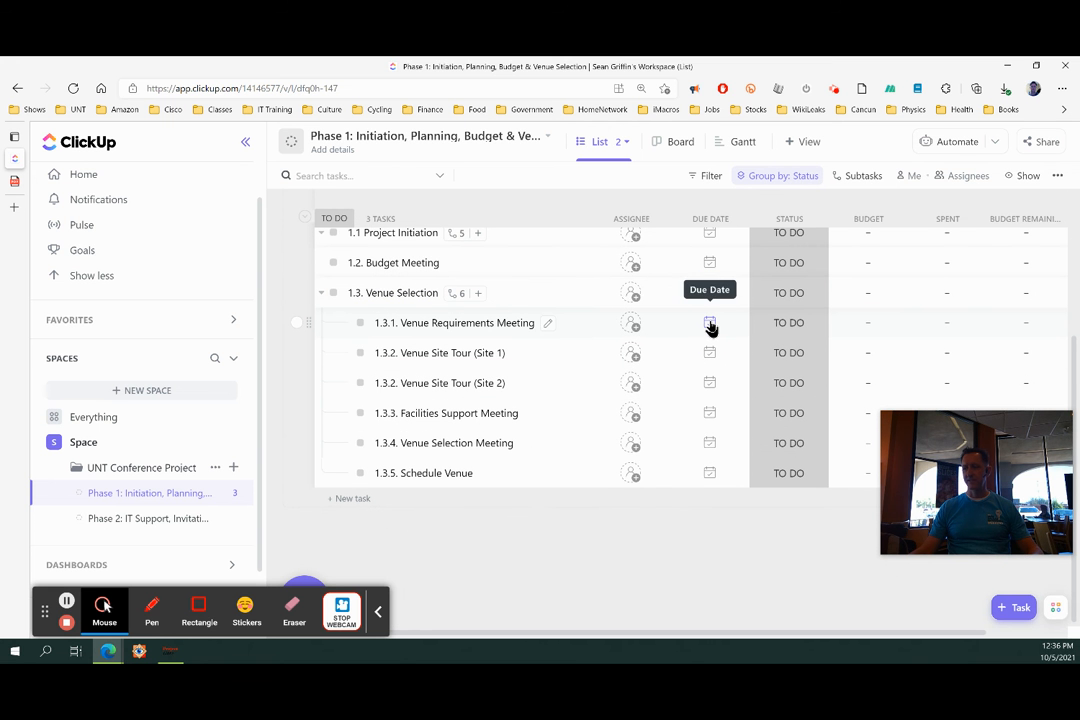
left_click(709, 324)
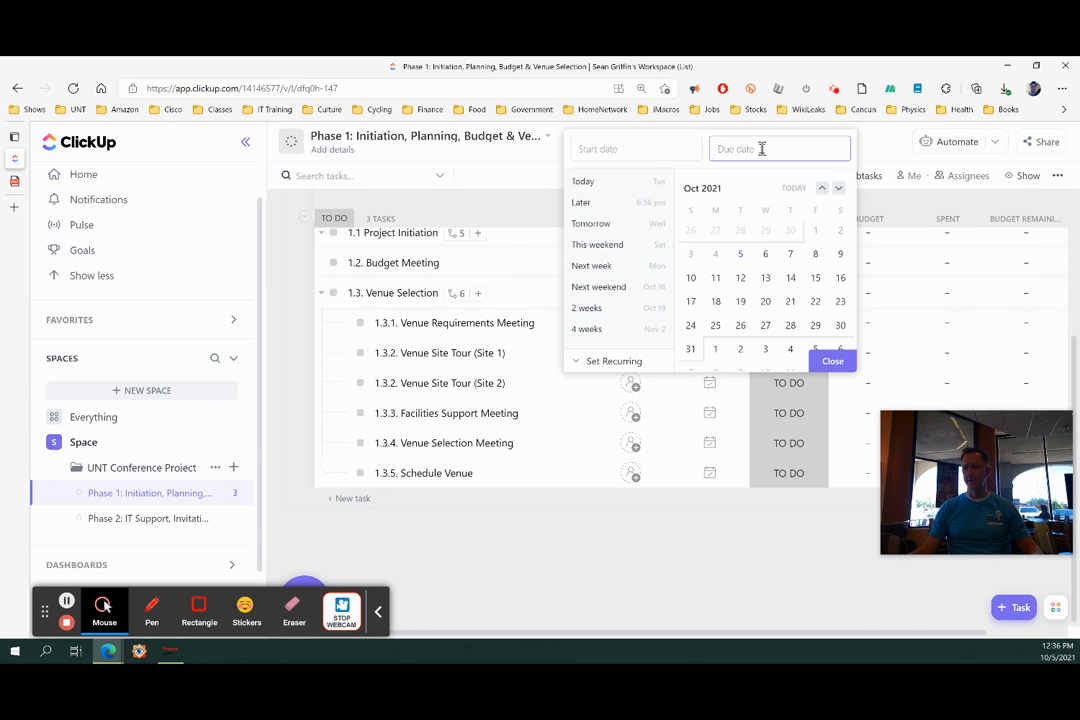
left_click(608, 148)
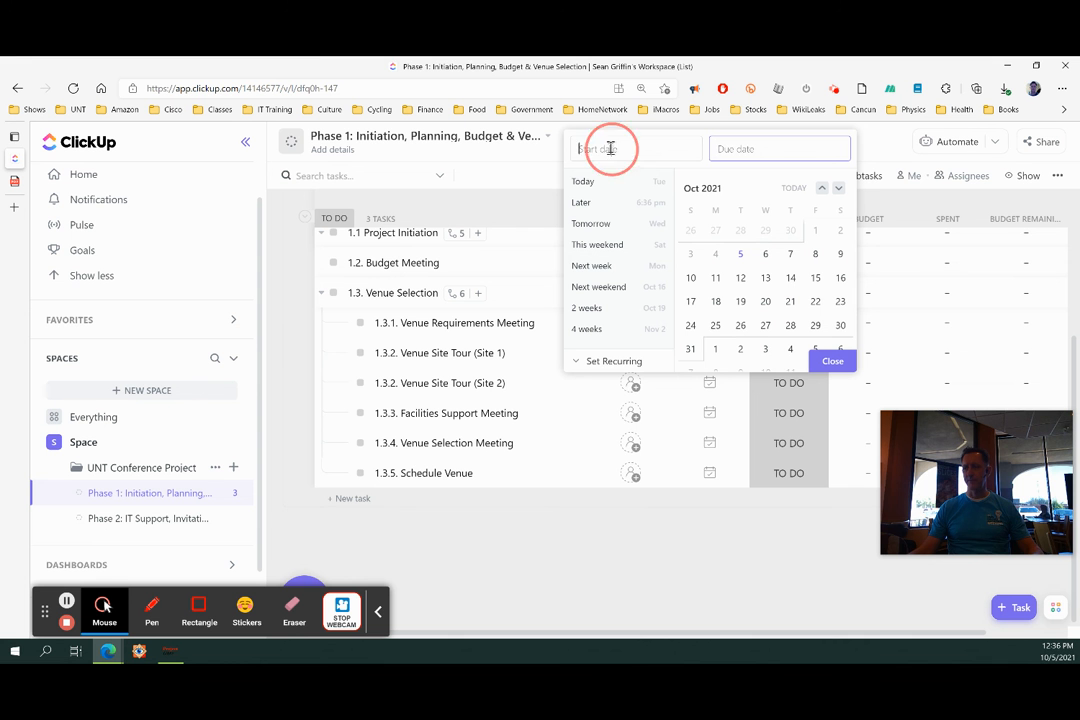
left_click(715, 256)
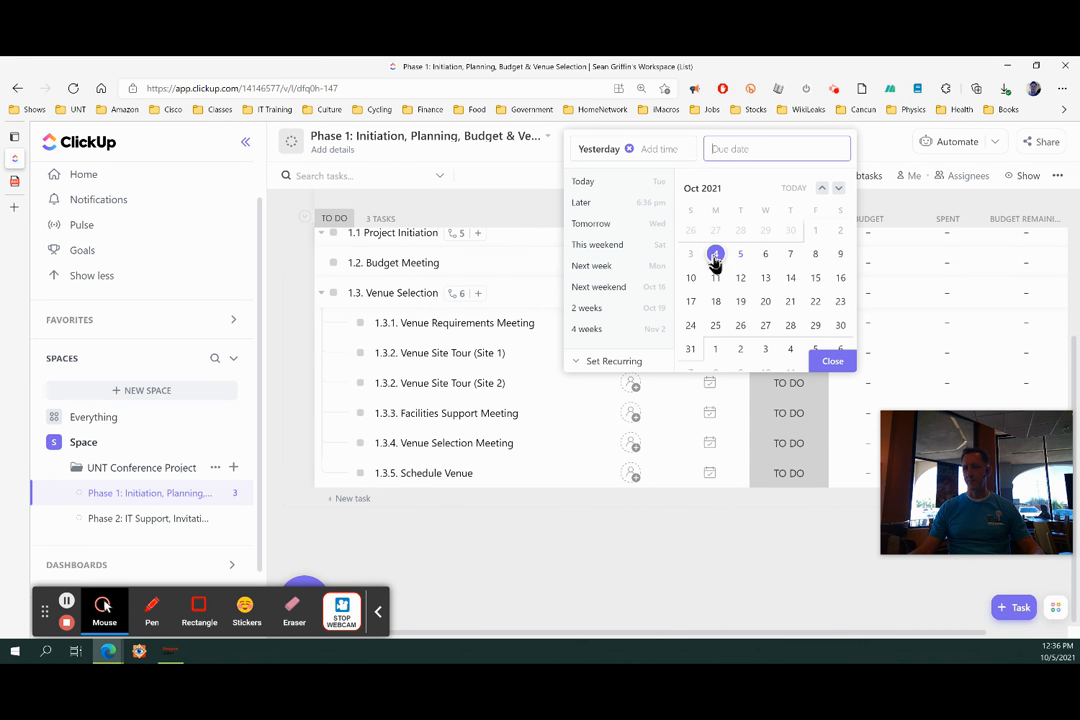
left_click(663, 150)
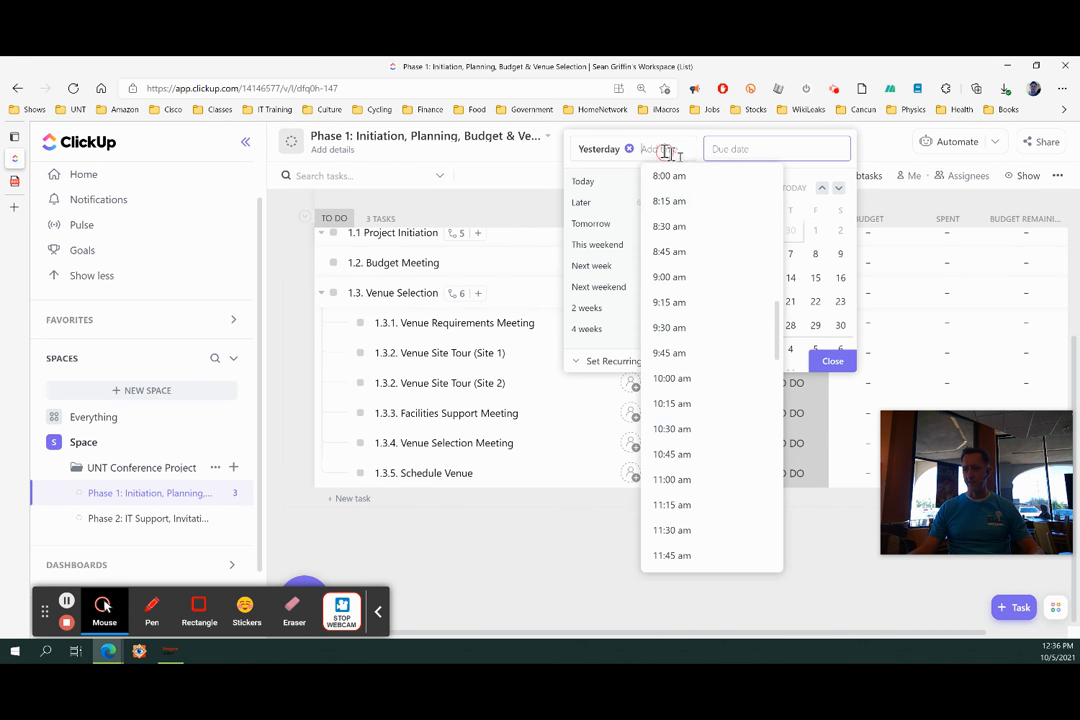
left_click(690, 181)
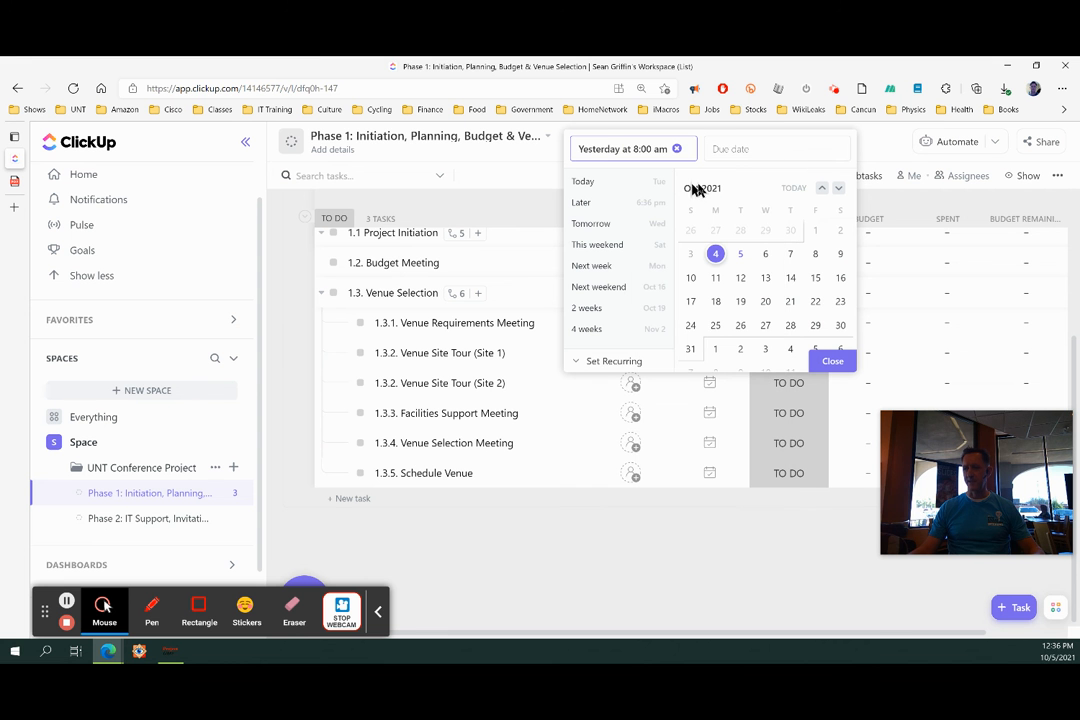
left_click(816, 303)
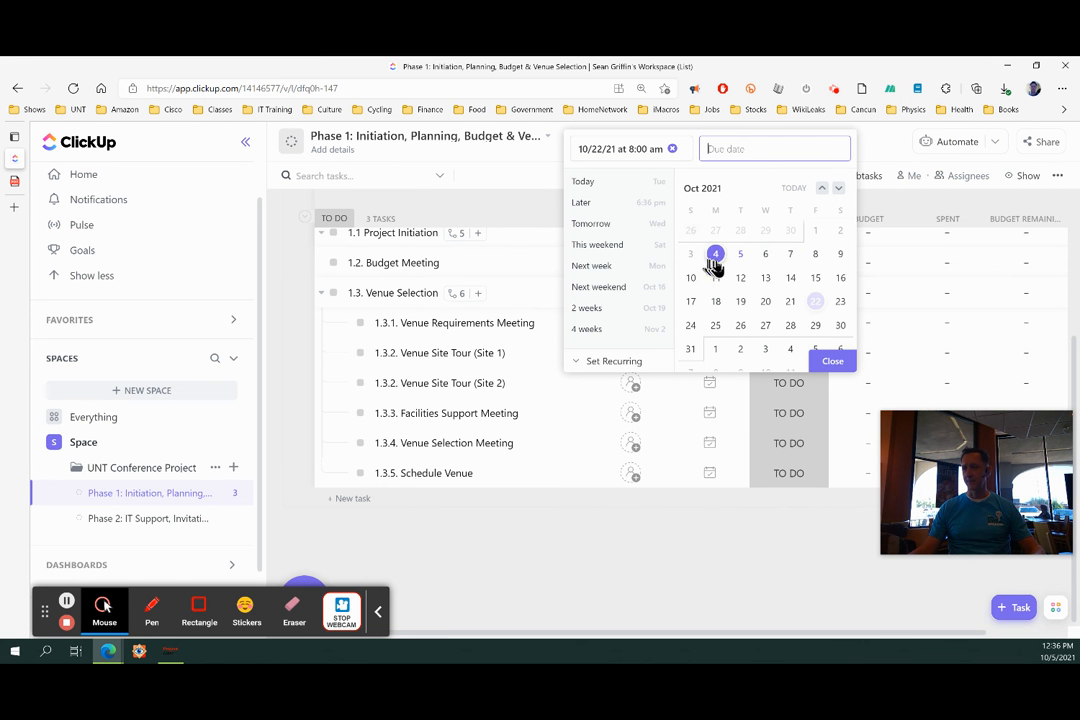
left_click(591, 150)
left_click(718, 260)
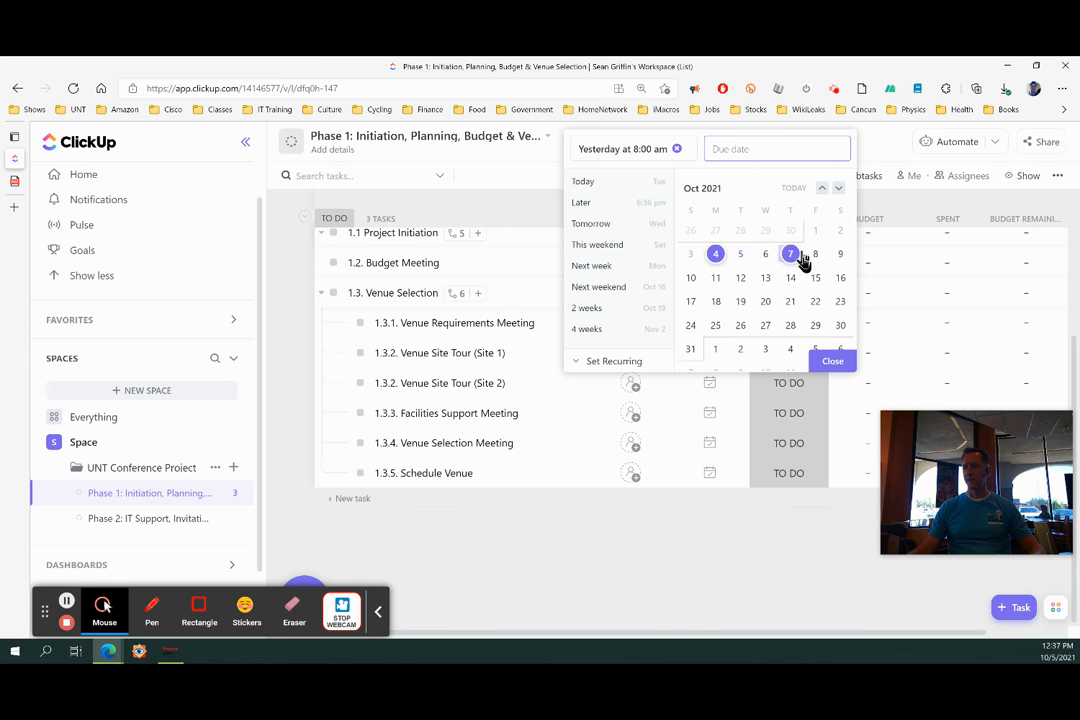
Set the due date of 1.3.1. Venue Requirements Meeting to October 22, 2021 at 5:00 pm and close the date picker
left_click(815, 301)
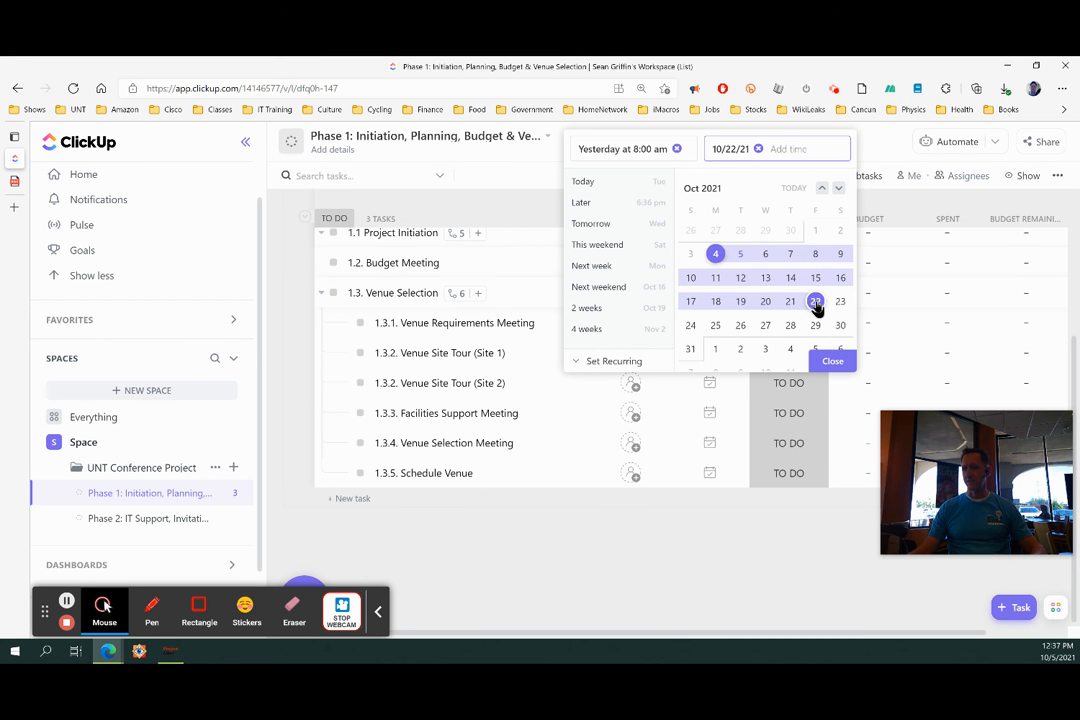
left_click(786, 149)
scroll(805, 405, "down", 7)
scroll(806, 420, "down", 3)
scroll(795, 290, "up", 1)
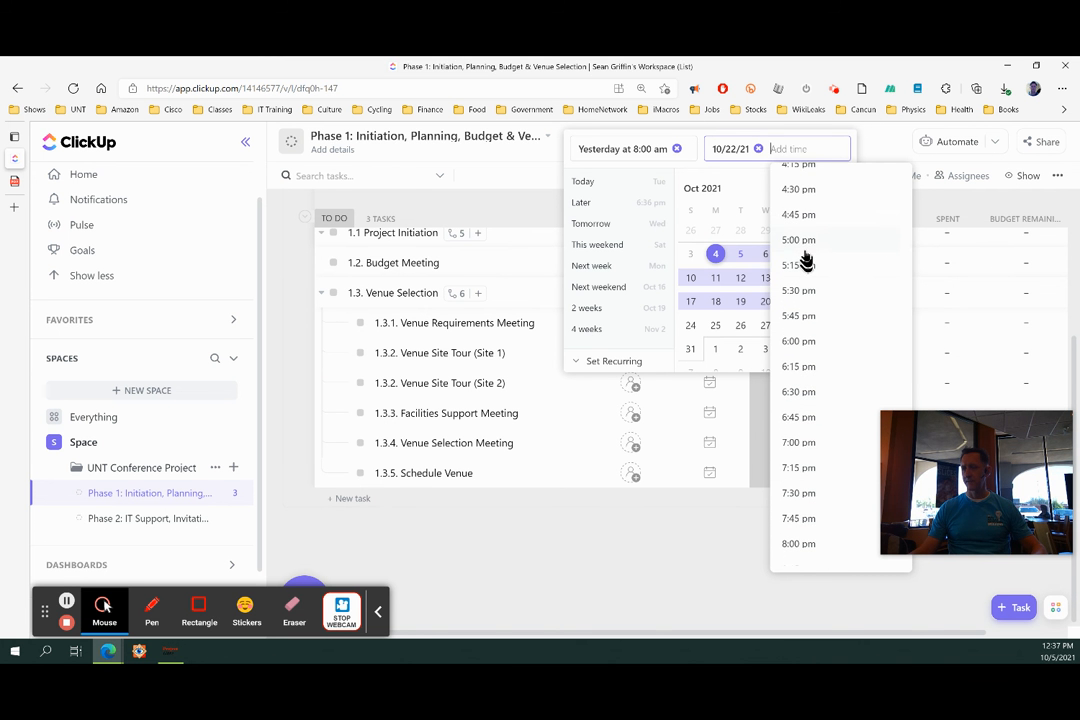
left_click(805, 241)
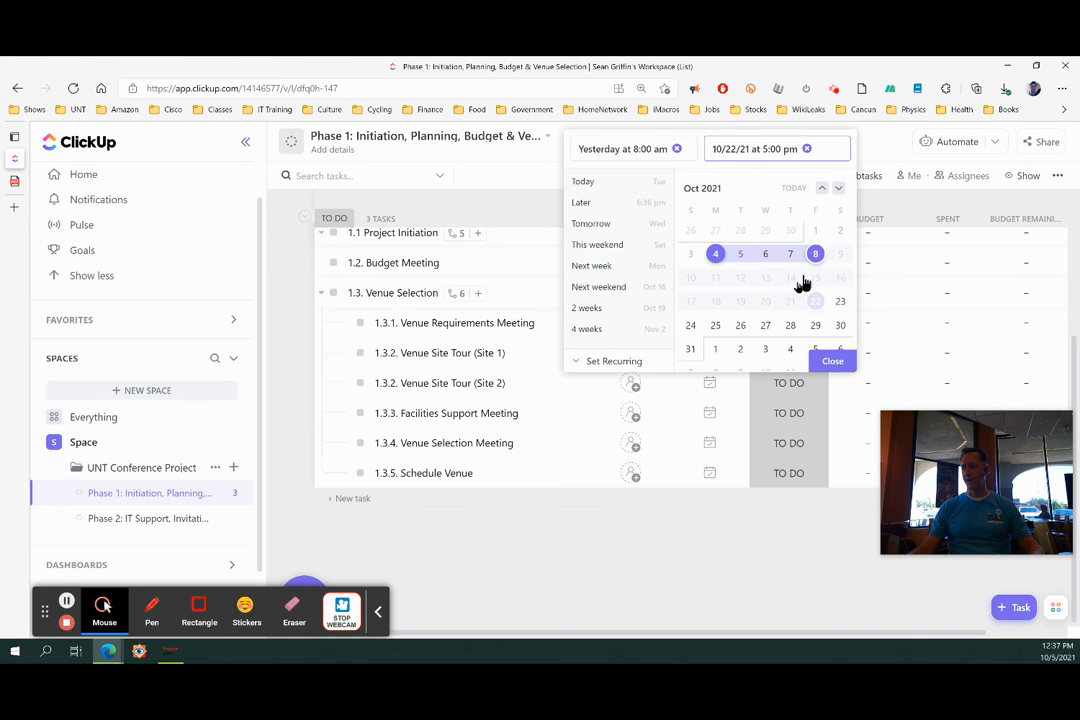
left_click(832, 363)
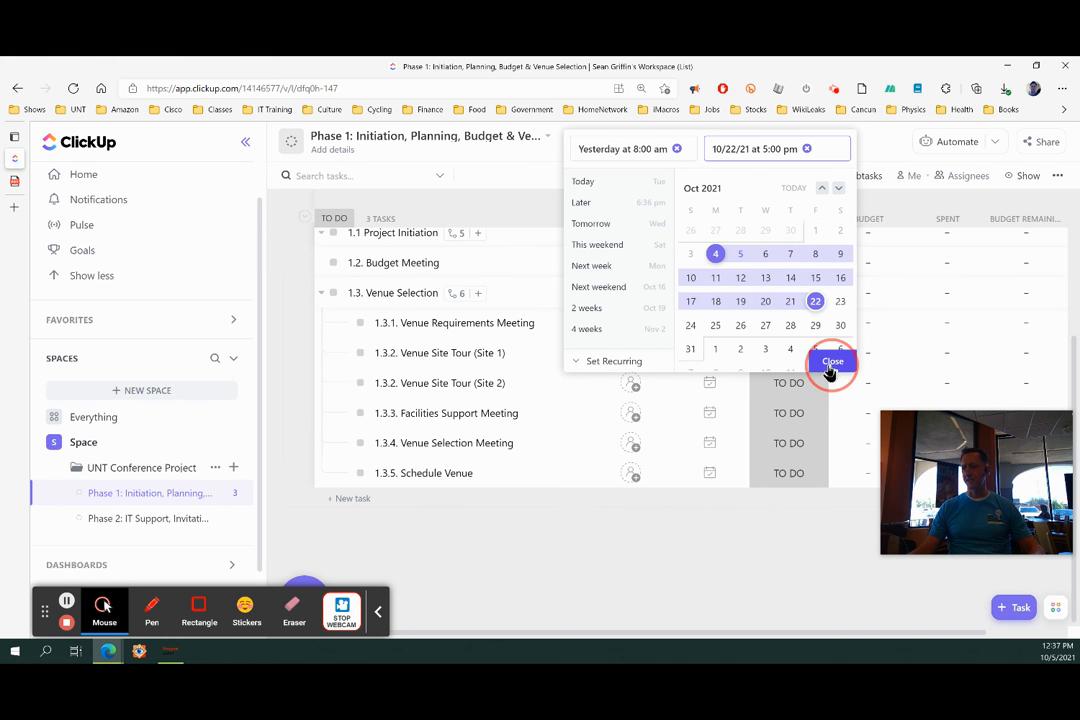